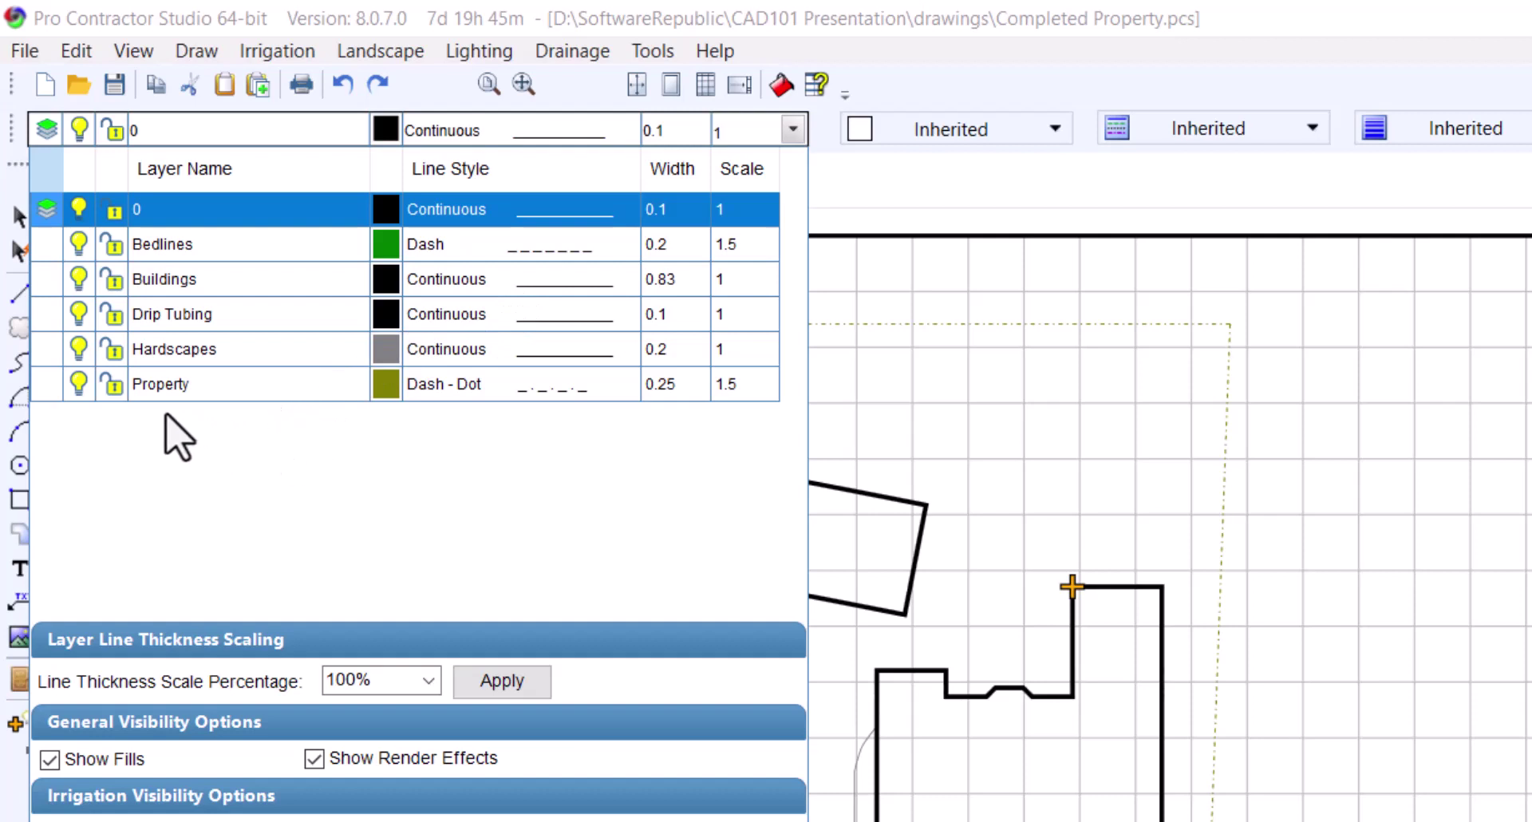
# Make the Buildings layer the current drawing layer
pyautogui.click(46, 279)
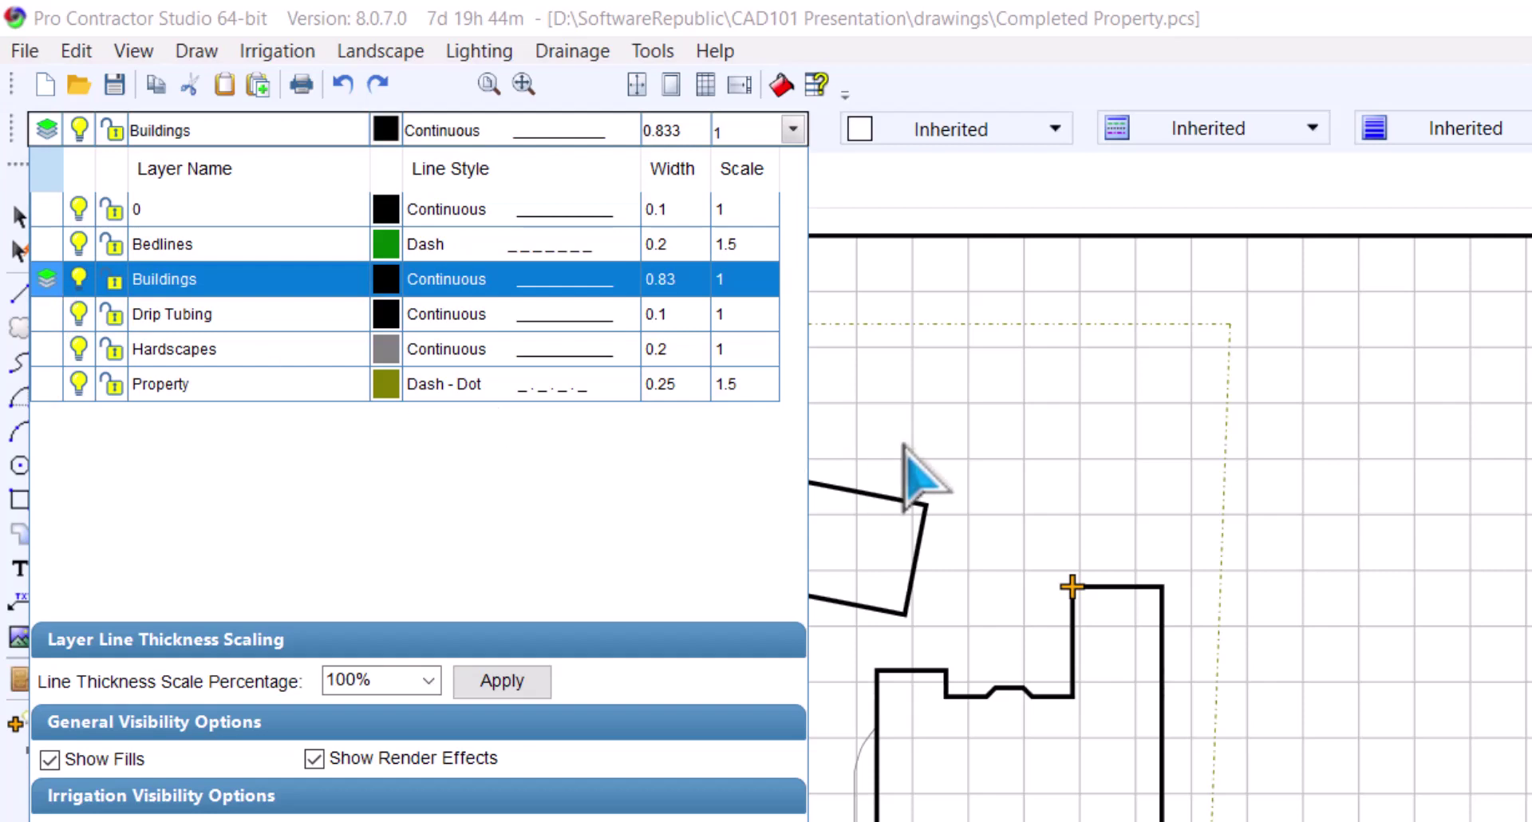
pyautogui.click(967, 466)
pyautogui.scroll(3, 988, 571)
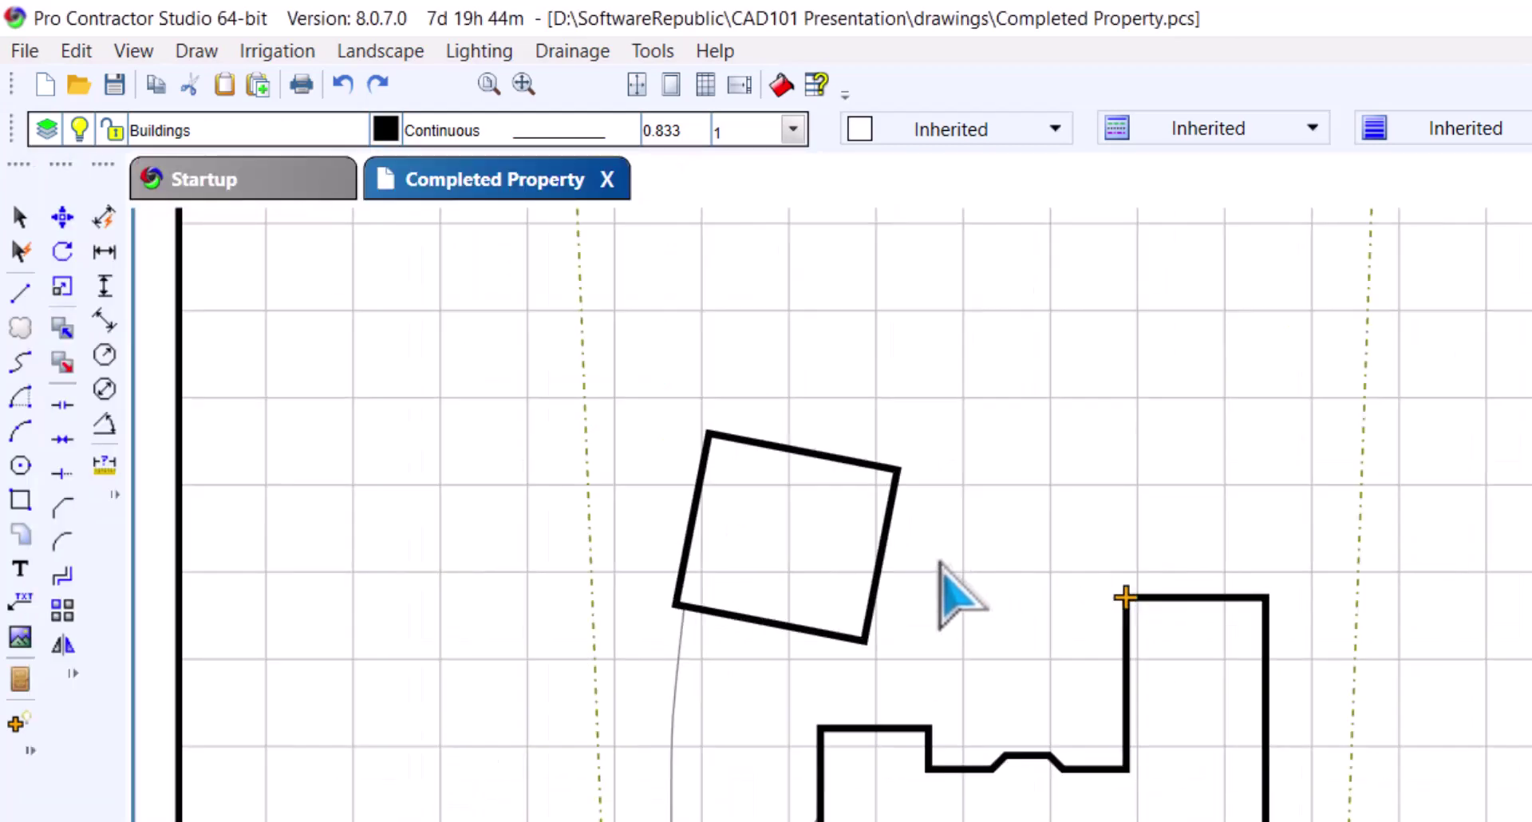
pyautogui.scroll(2, 1120, 394)
pyautogui.scroll(3, 1120, 394)
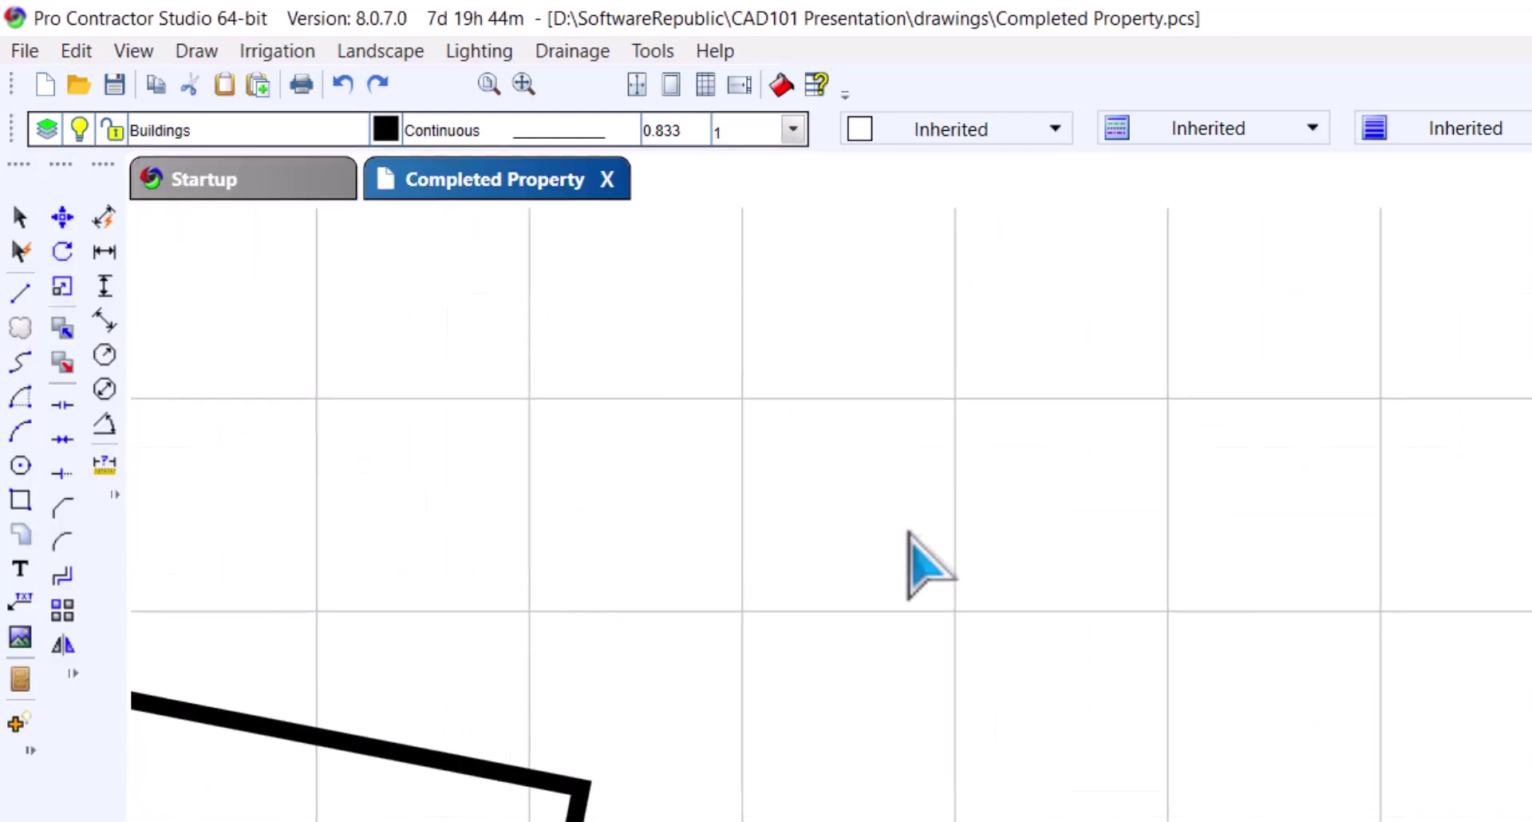
pyautogui.scroll(1, 1052, 633)
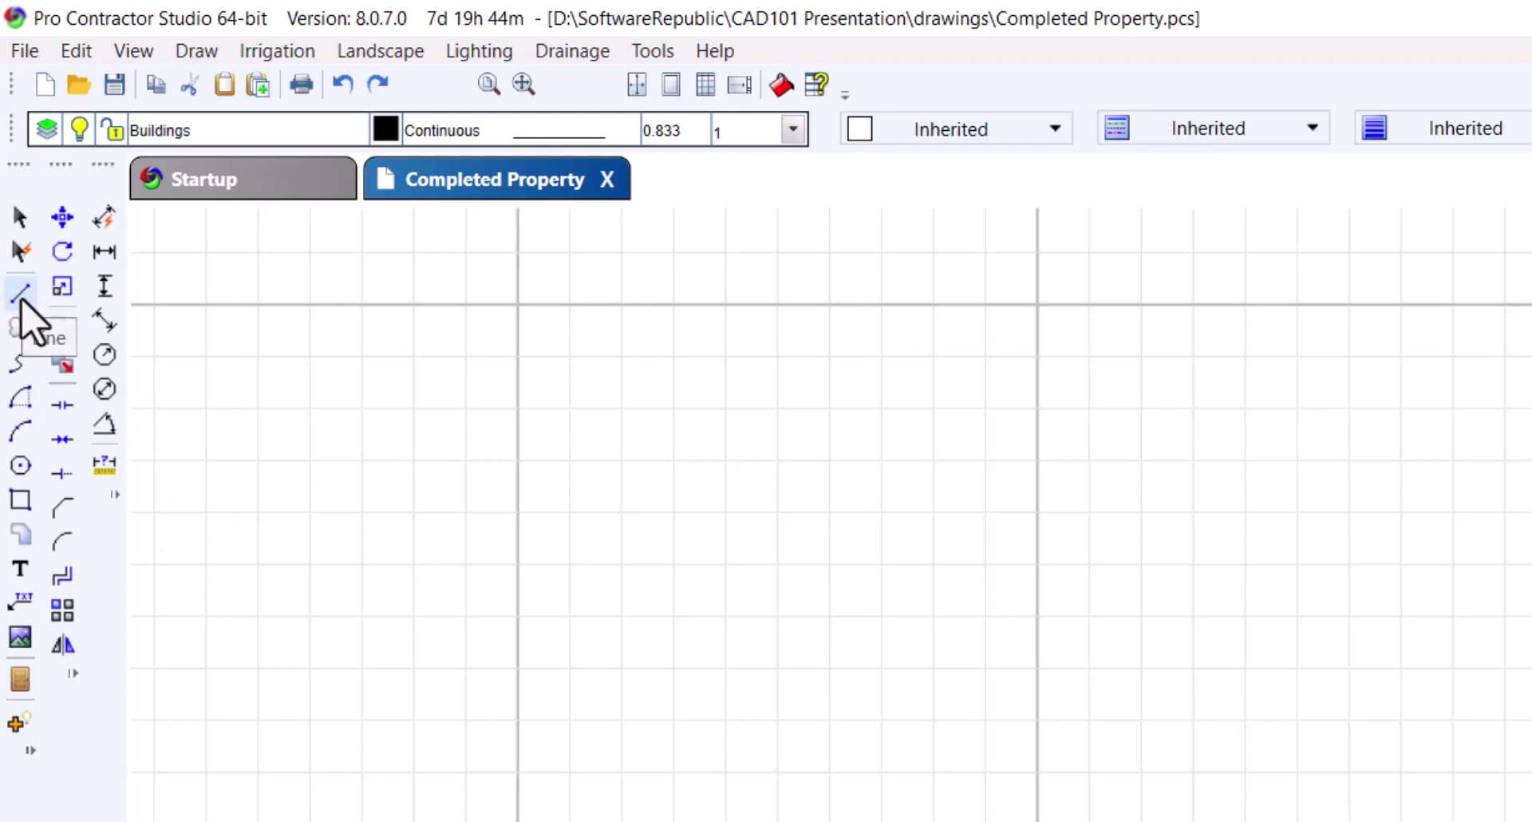
pyautogui.click(201, 53)
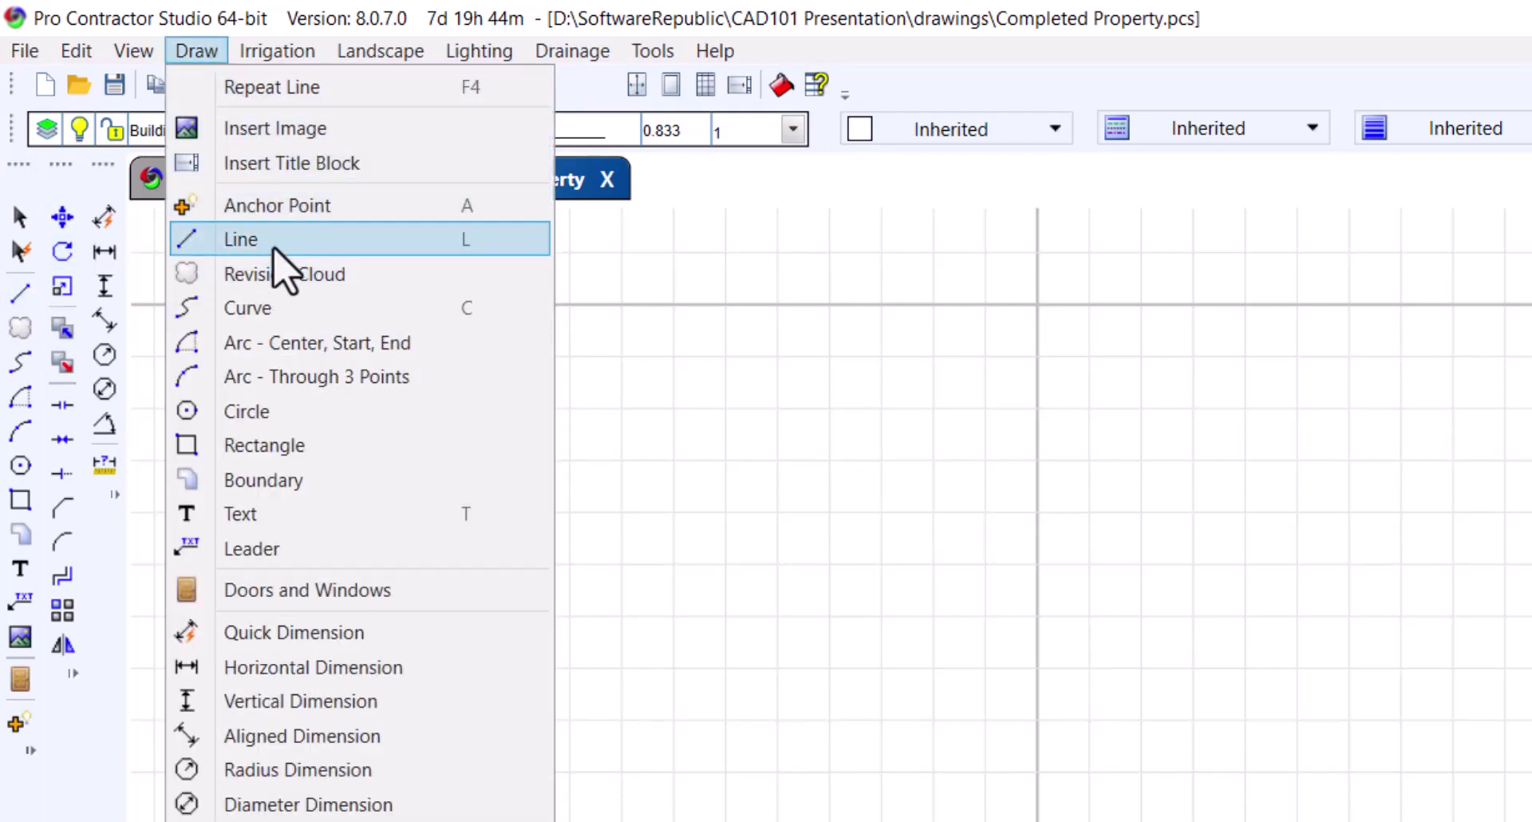
pyautogui.click(274, 241)
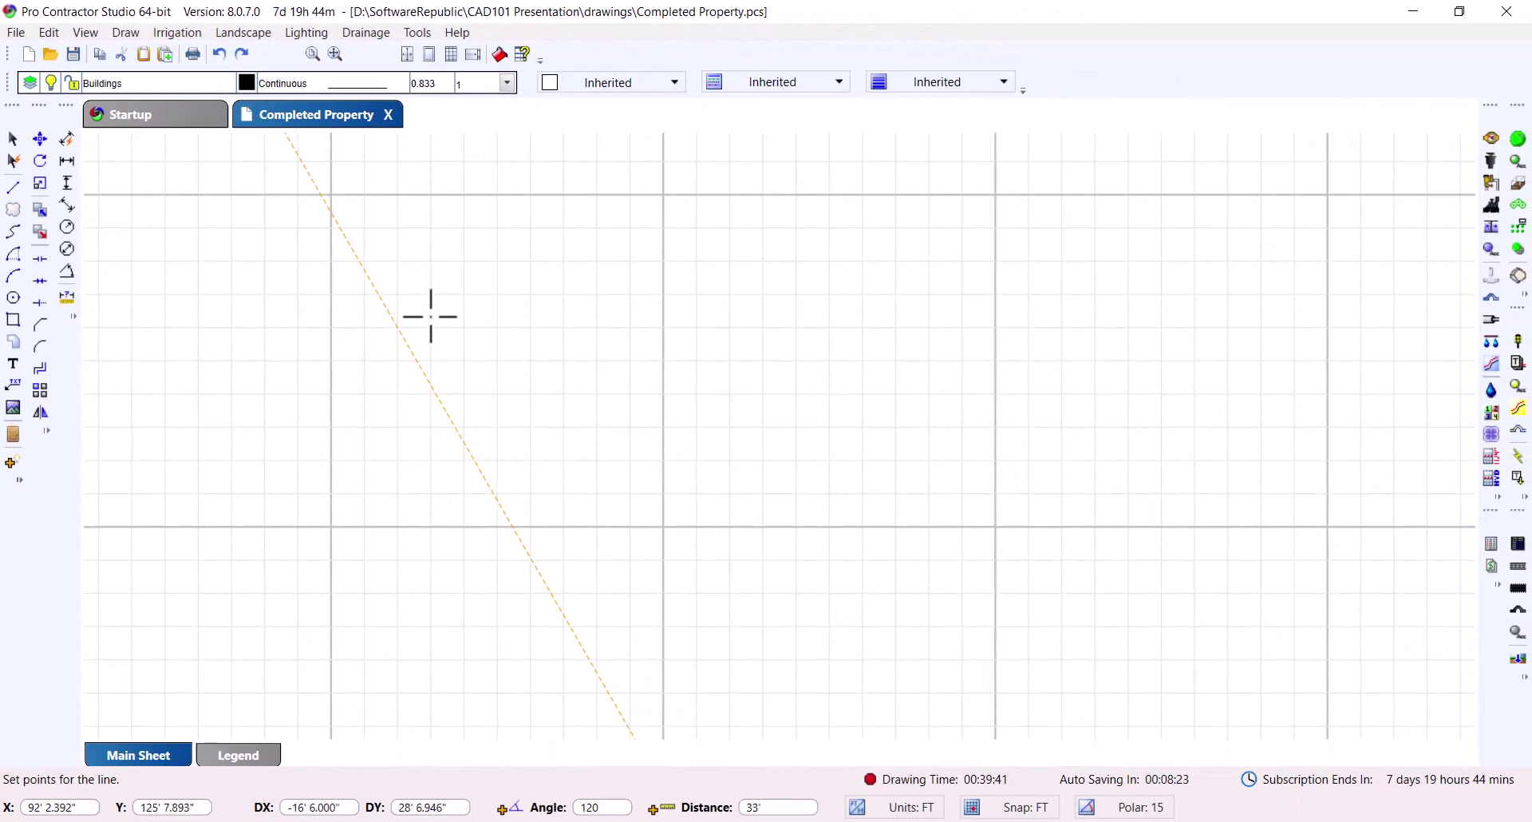
pyautogui.click(403, 303)
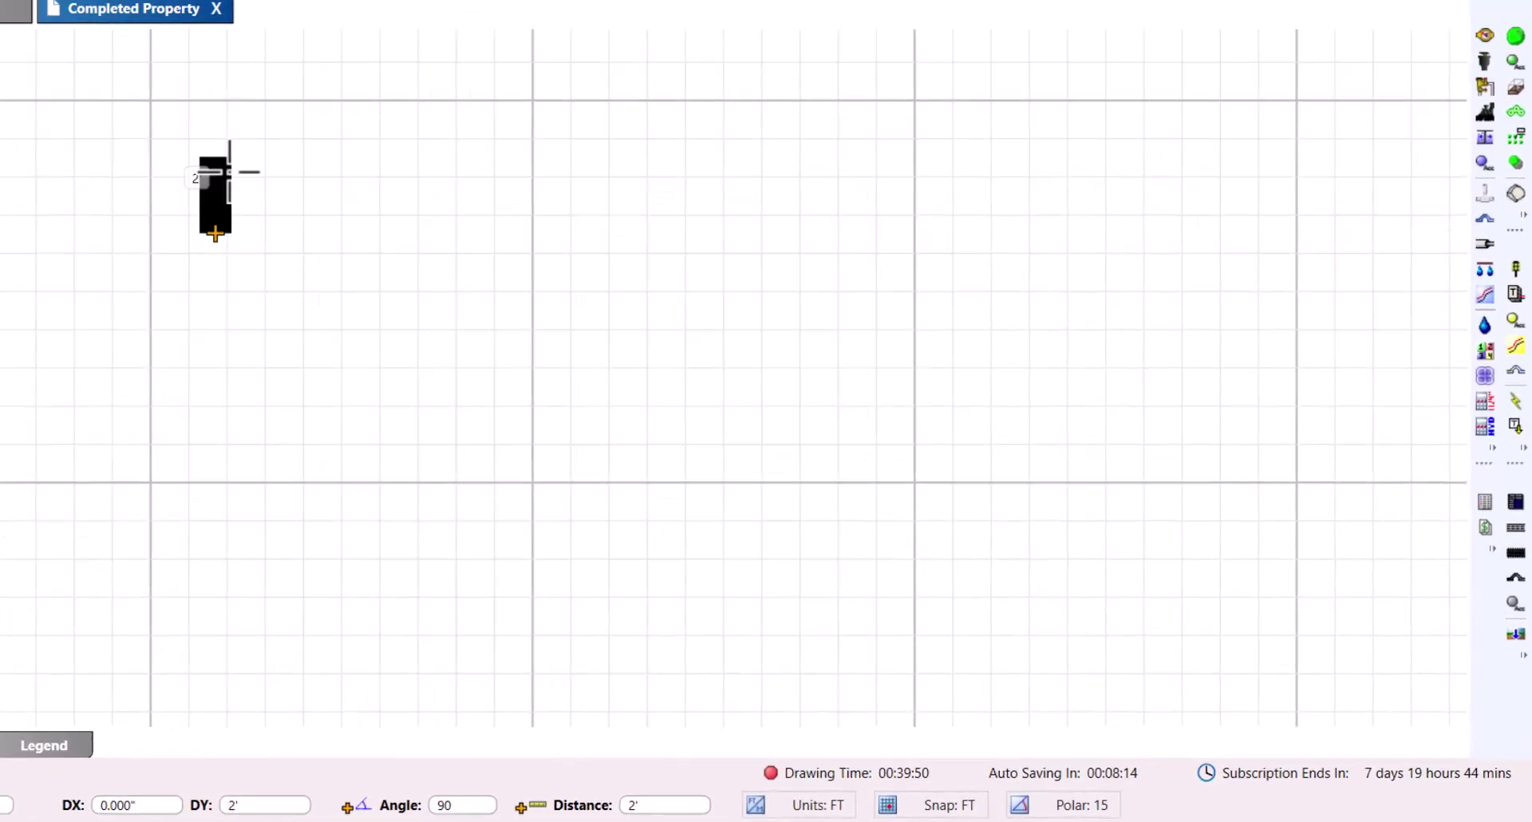
pyautogui.press('Escape')
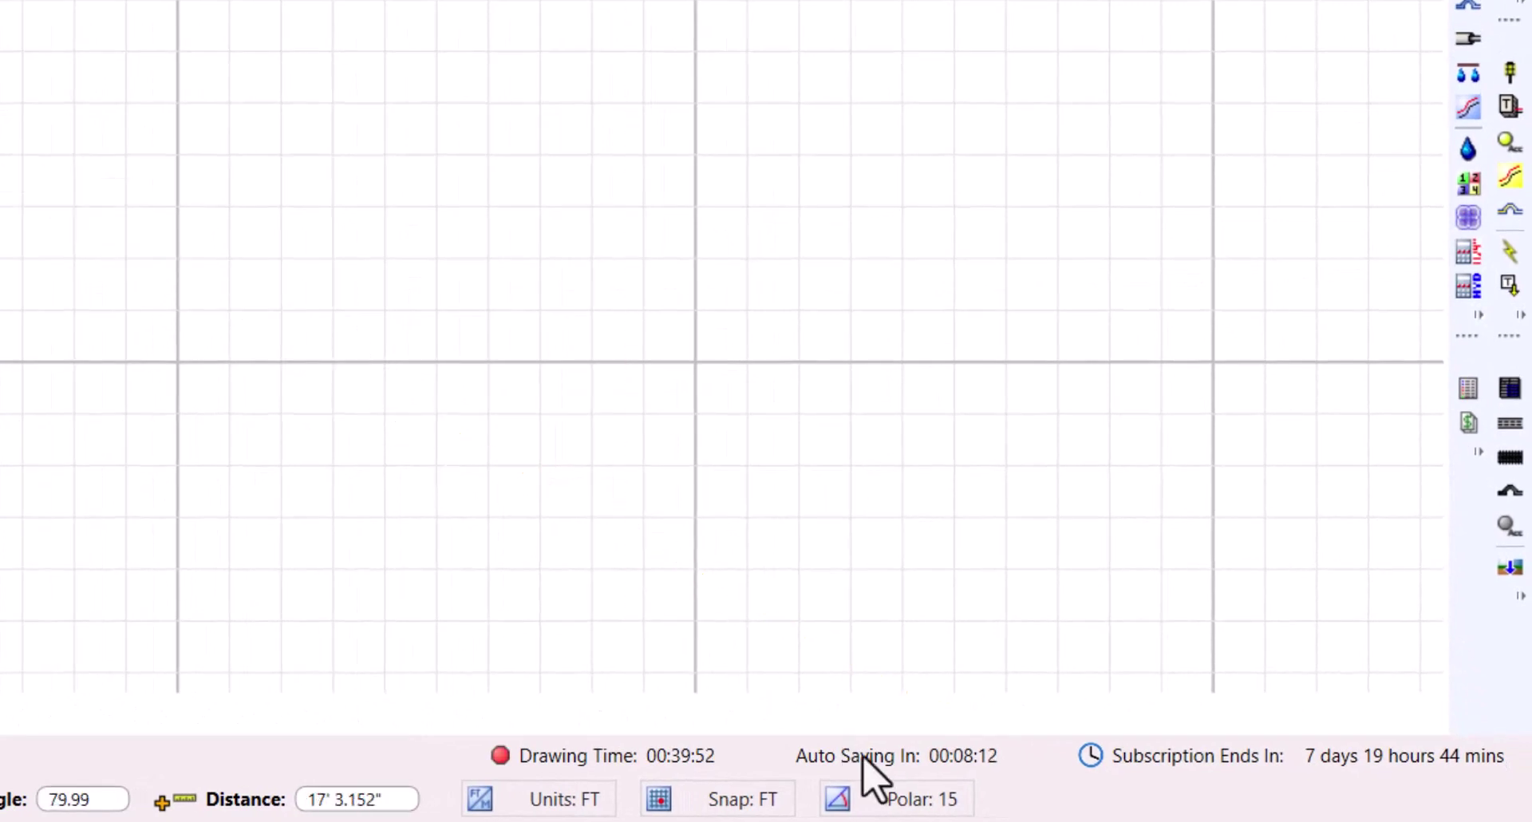
# Turn polar tracking off and set the snap increment to feet
pyautogui.click(910, 807)
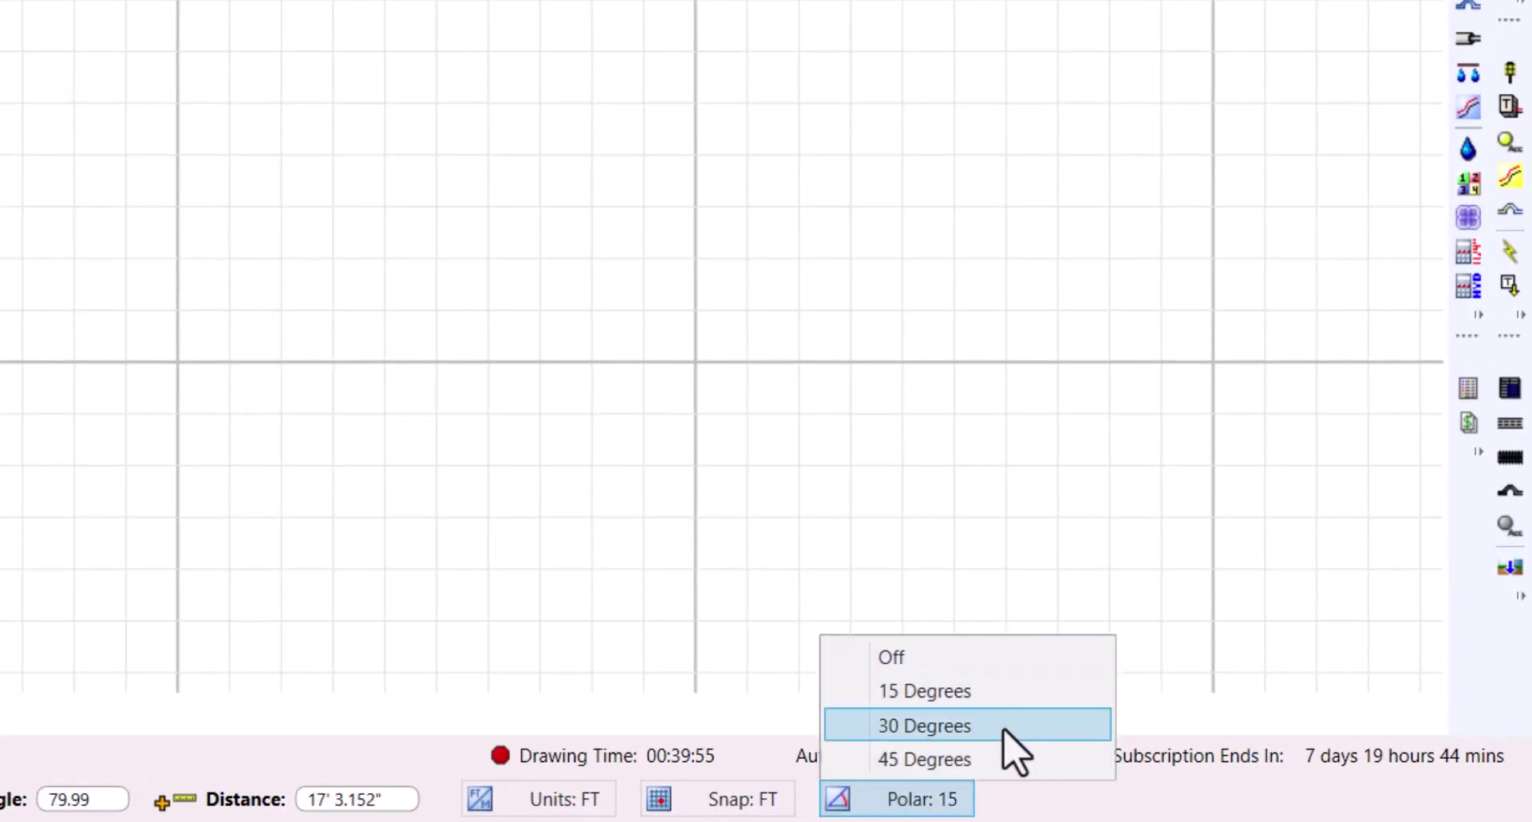
pyautogui.click(971, 658)
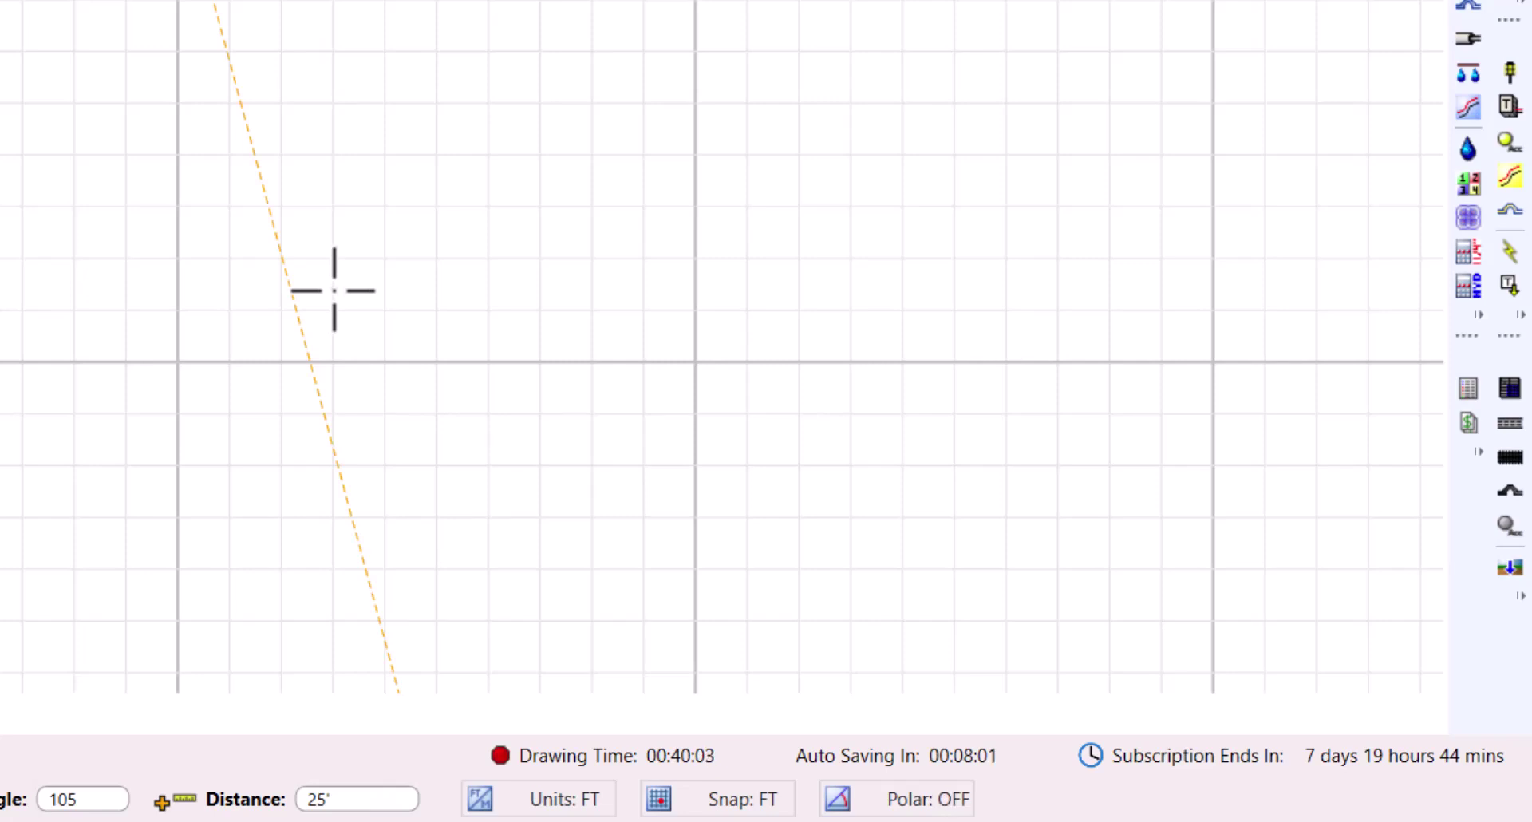
pyautogui.click(750, 800)
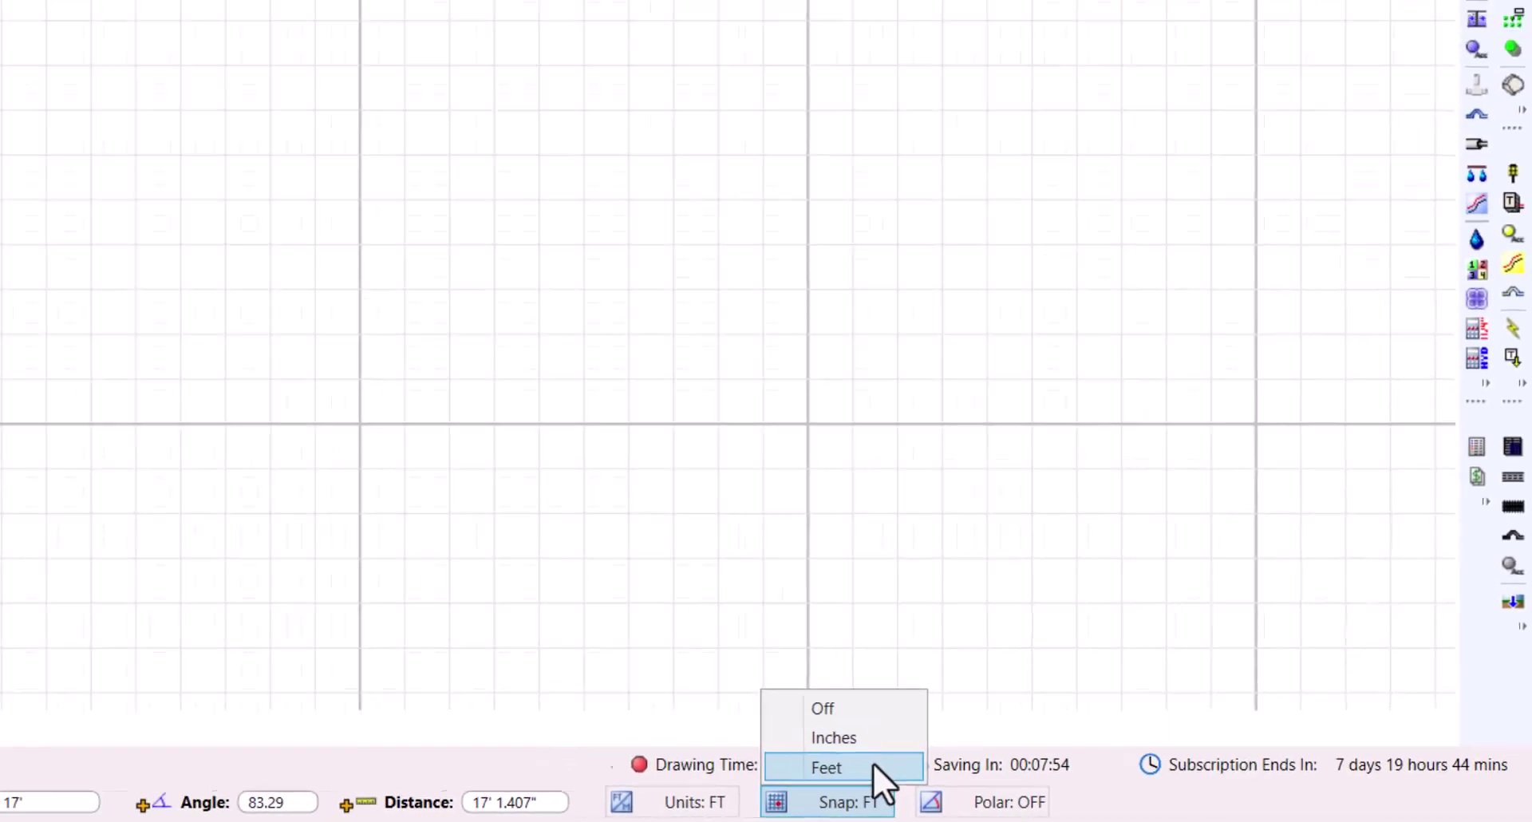
pyautogui.click(870, 764)
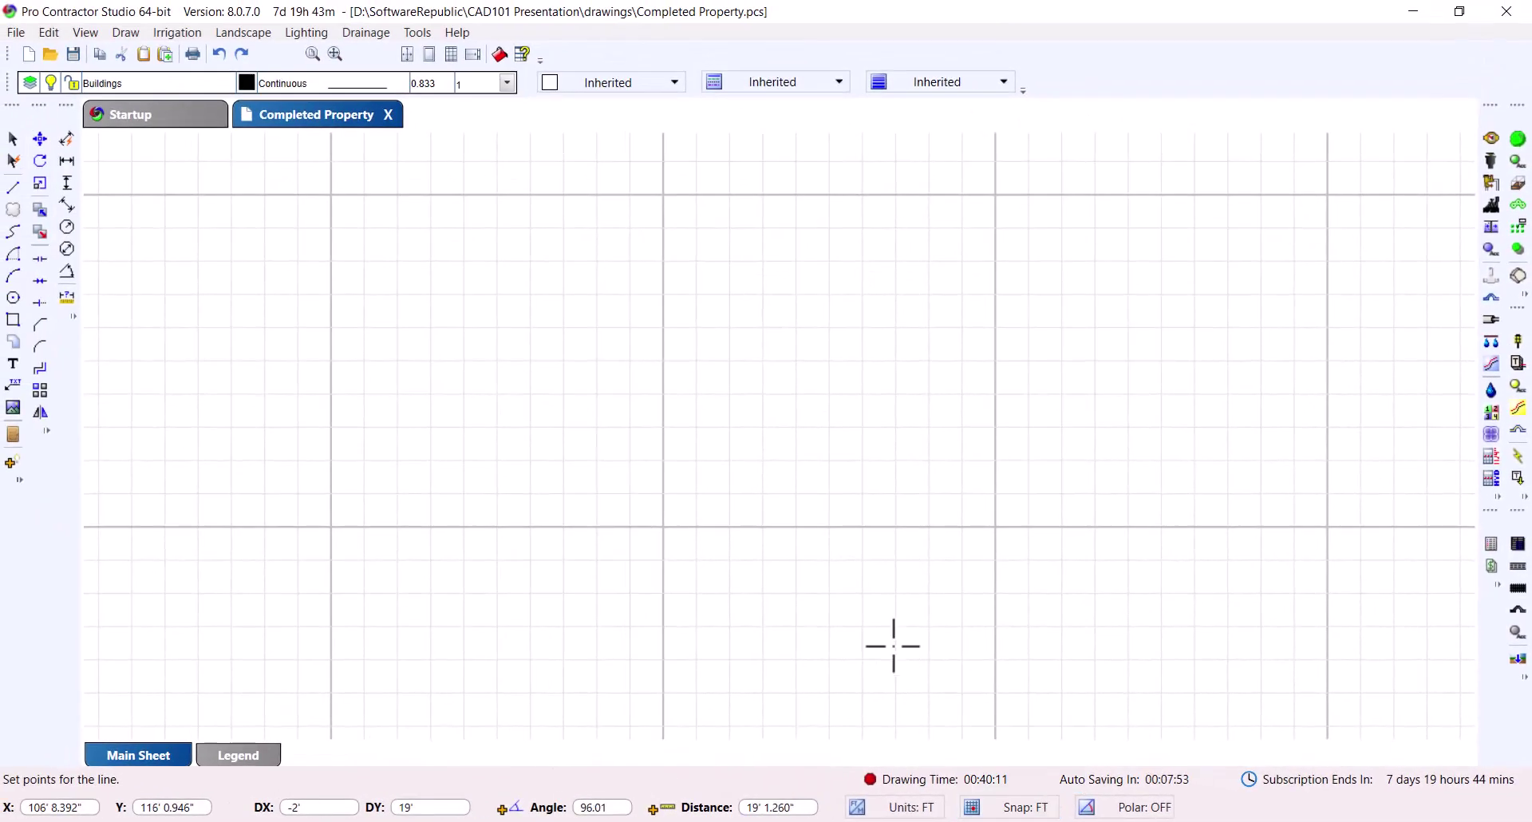
# Draw a single sloping line in the empty area above the buildings, about 11 ft across and 4 ft down
pyautogui.click(488, 359)
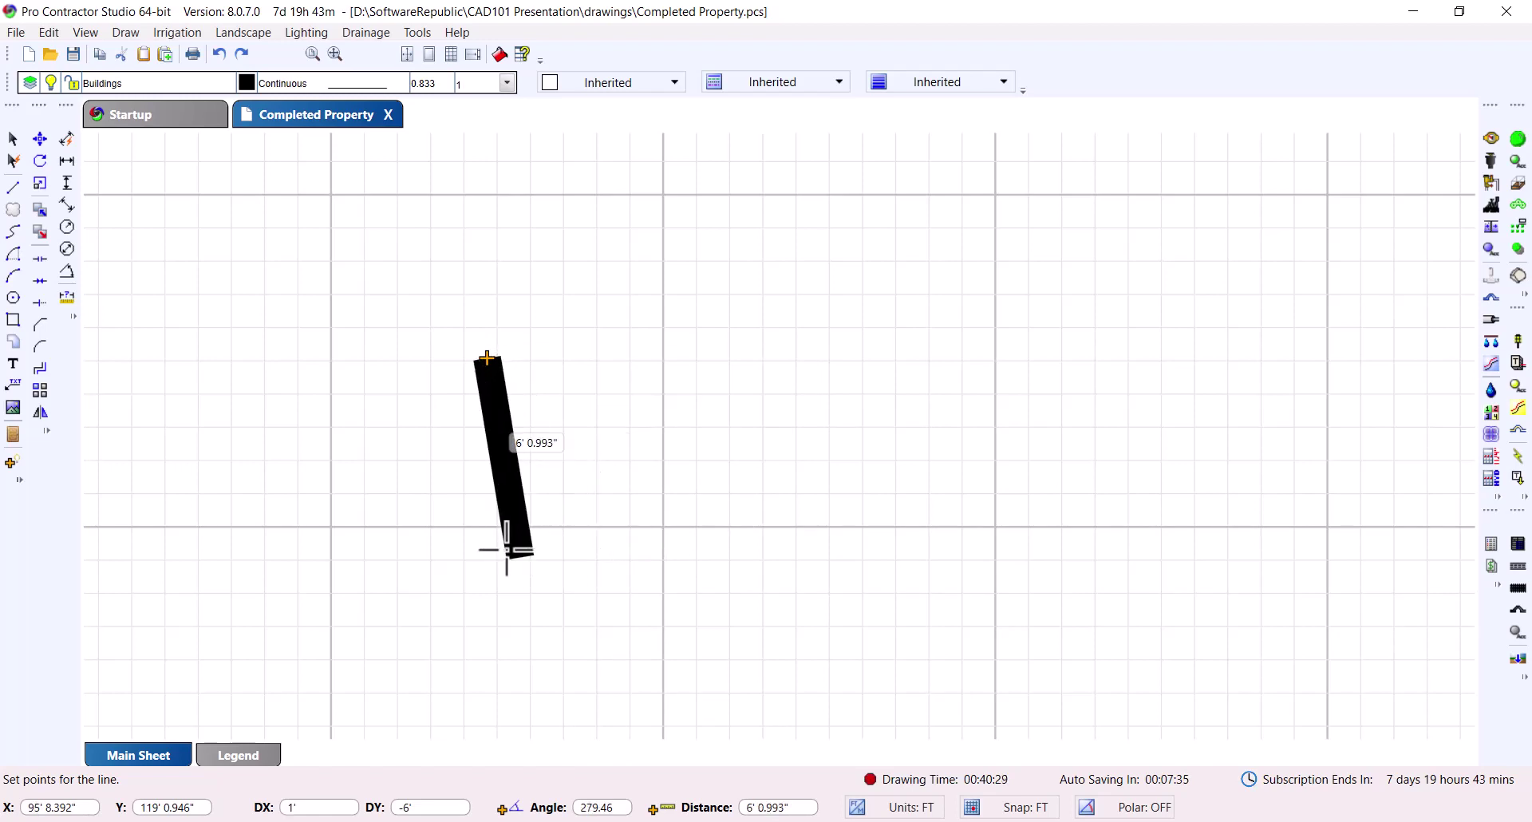
pyautogui.click(844, 478)
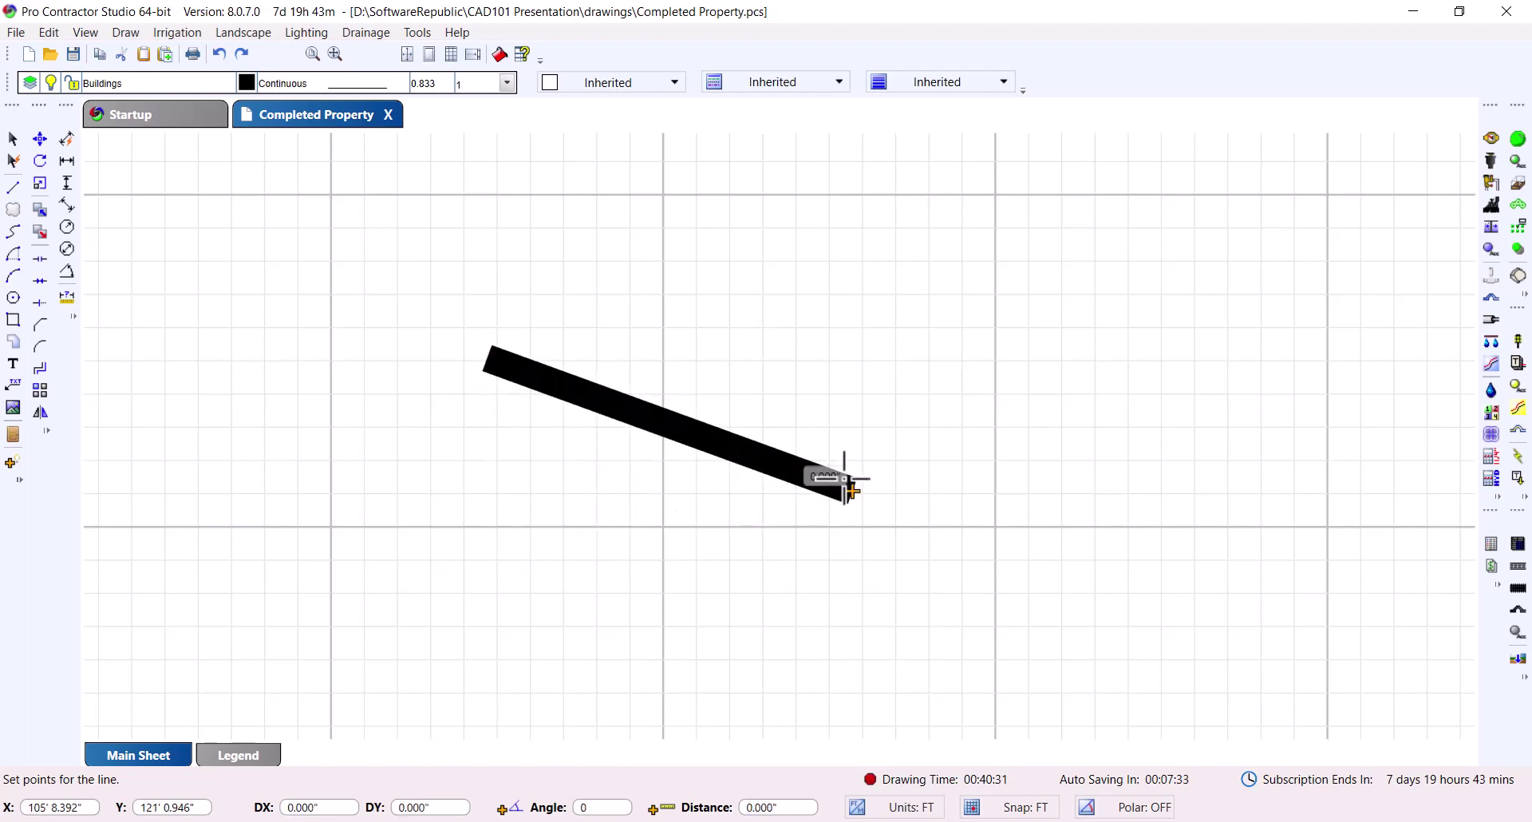
pyautogui.press('Escape')
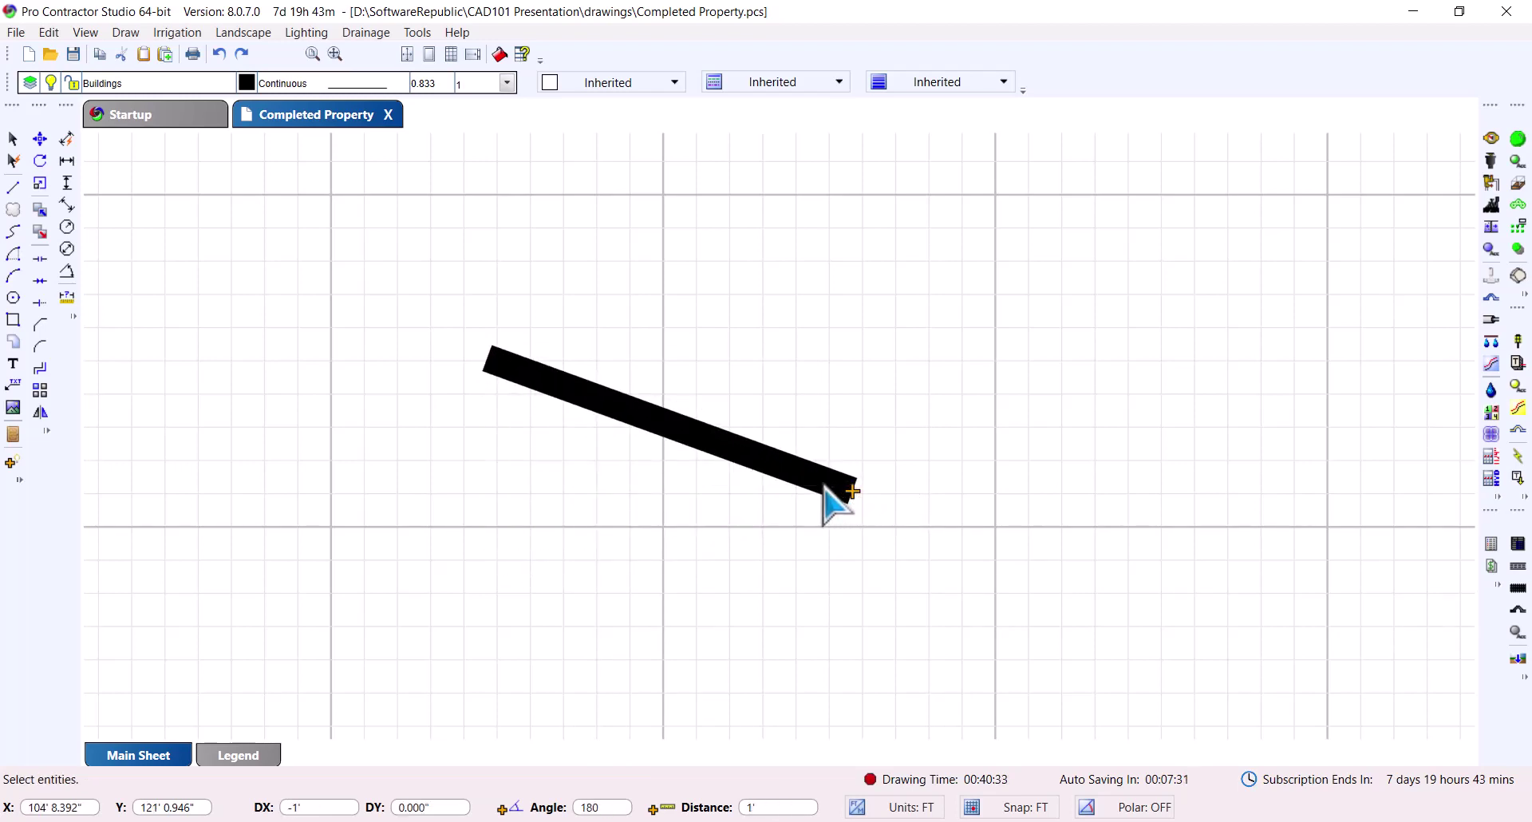
# Make the Hardscapes layer the current drawing layer
pyautogui.click(794, 477)
pyautogui.scroll(-3, 797, 489)
pyautogui.moveTo(806, 437); pyautogui.dragTo(770, 233, button='middle')
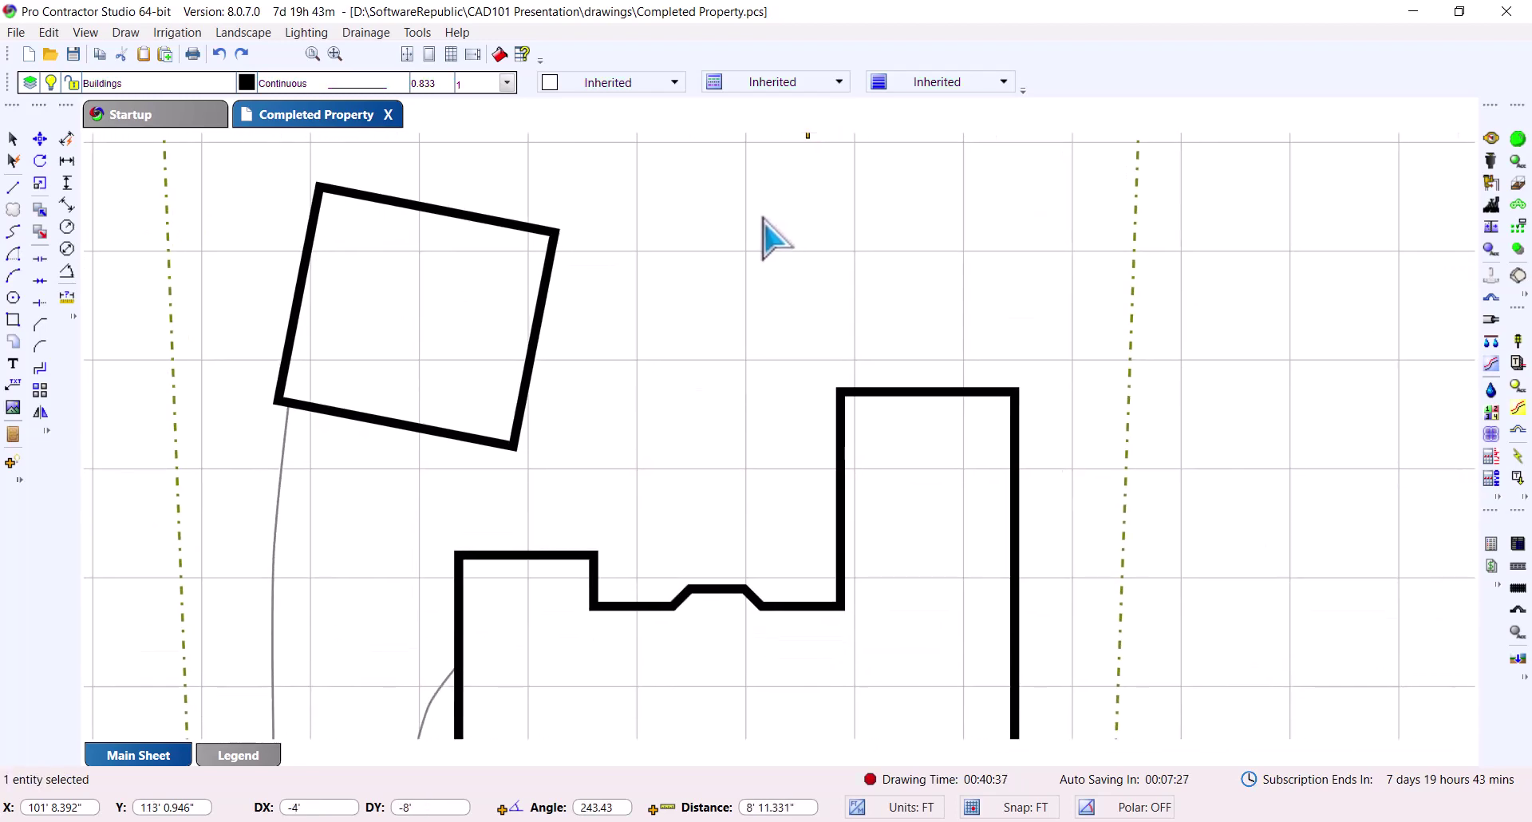
pyautogui.click(507, 83)
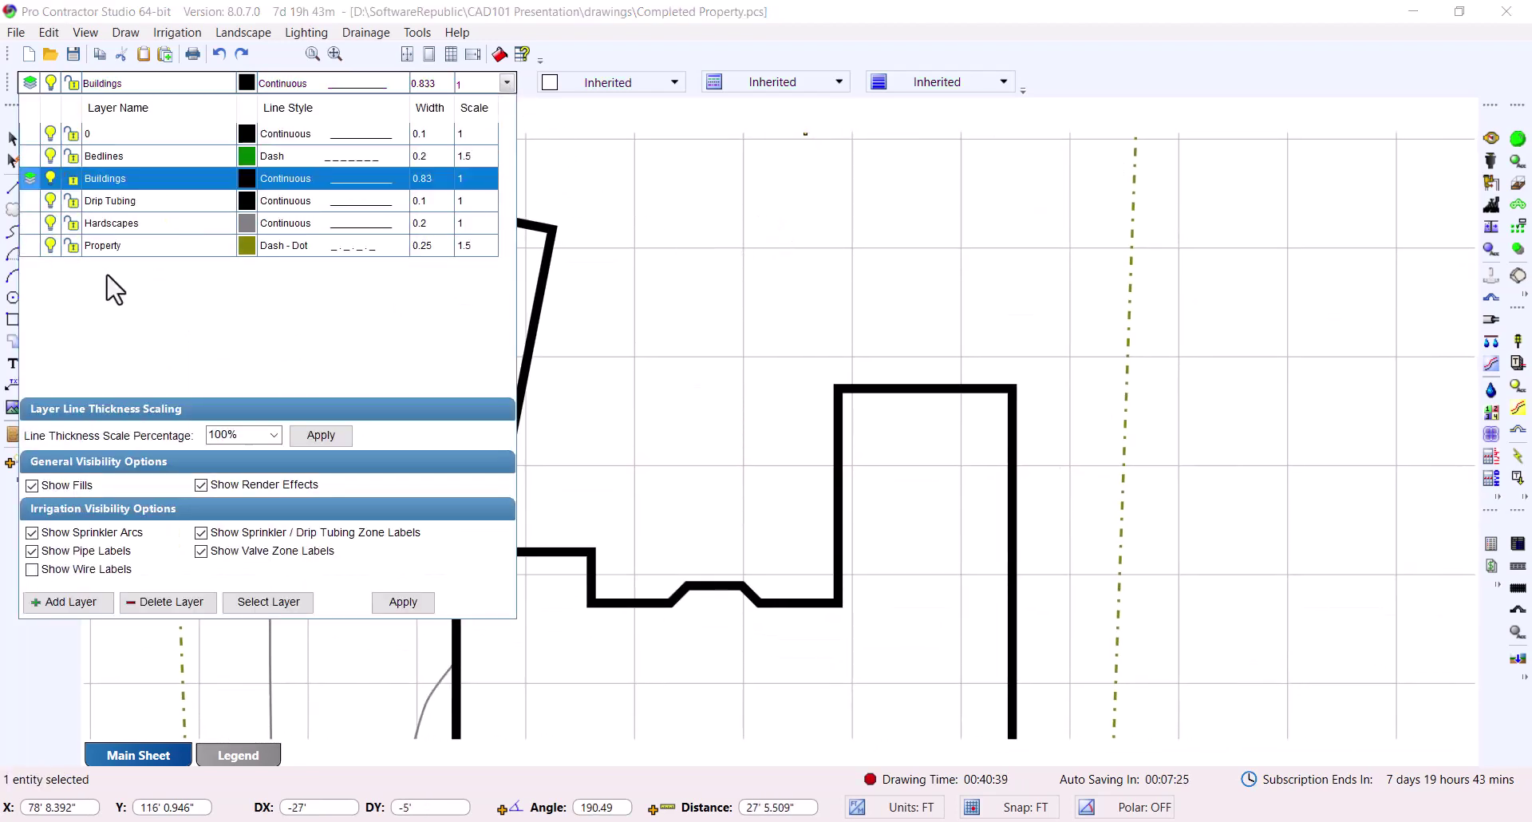
pyautogui.click(36, 223)
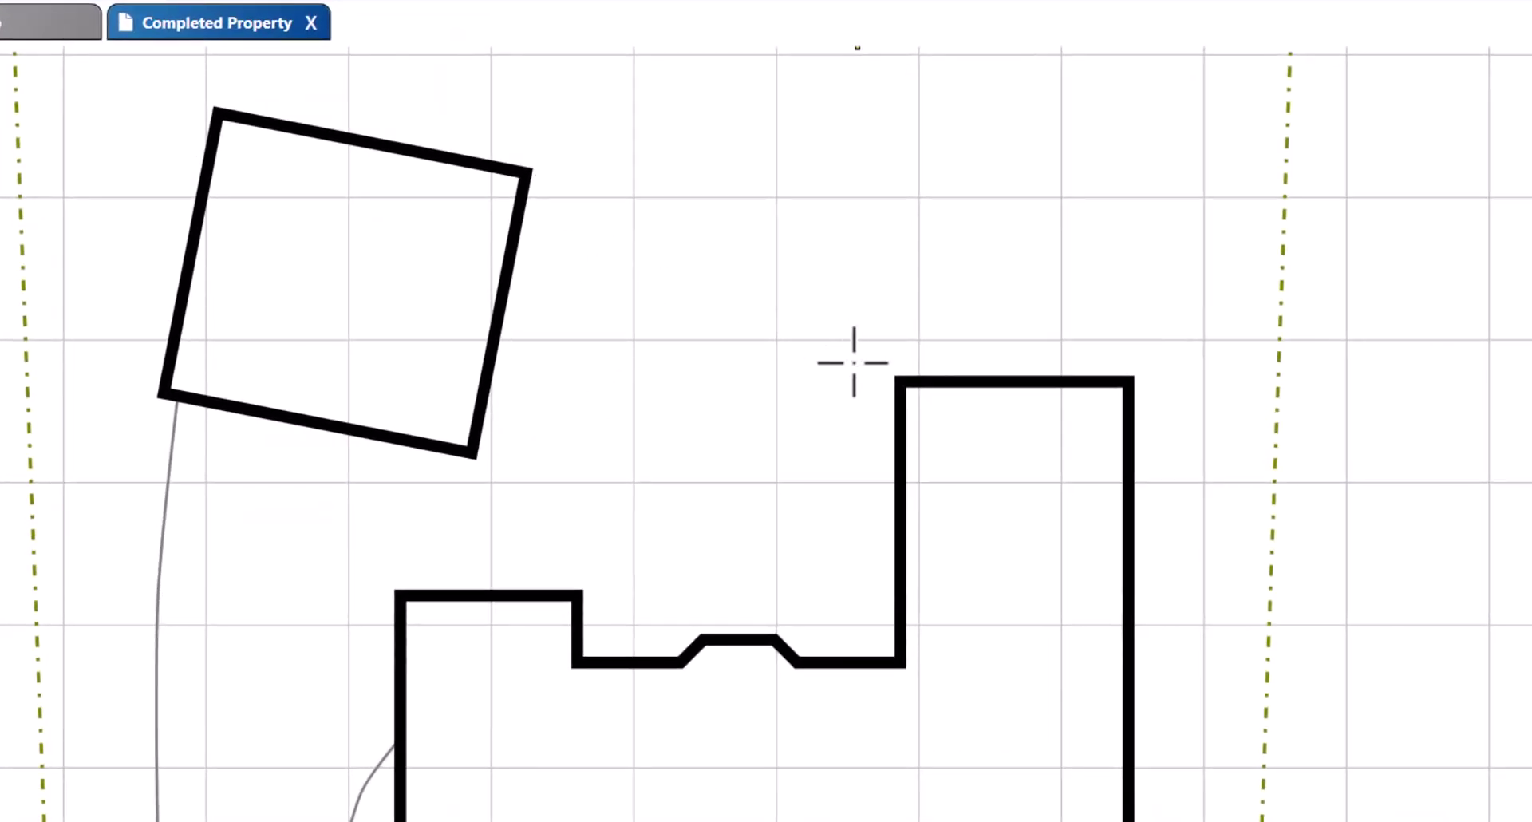
pyautogui.click(900, 381)
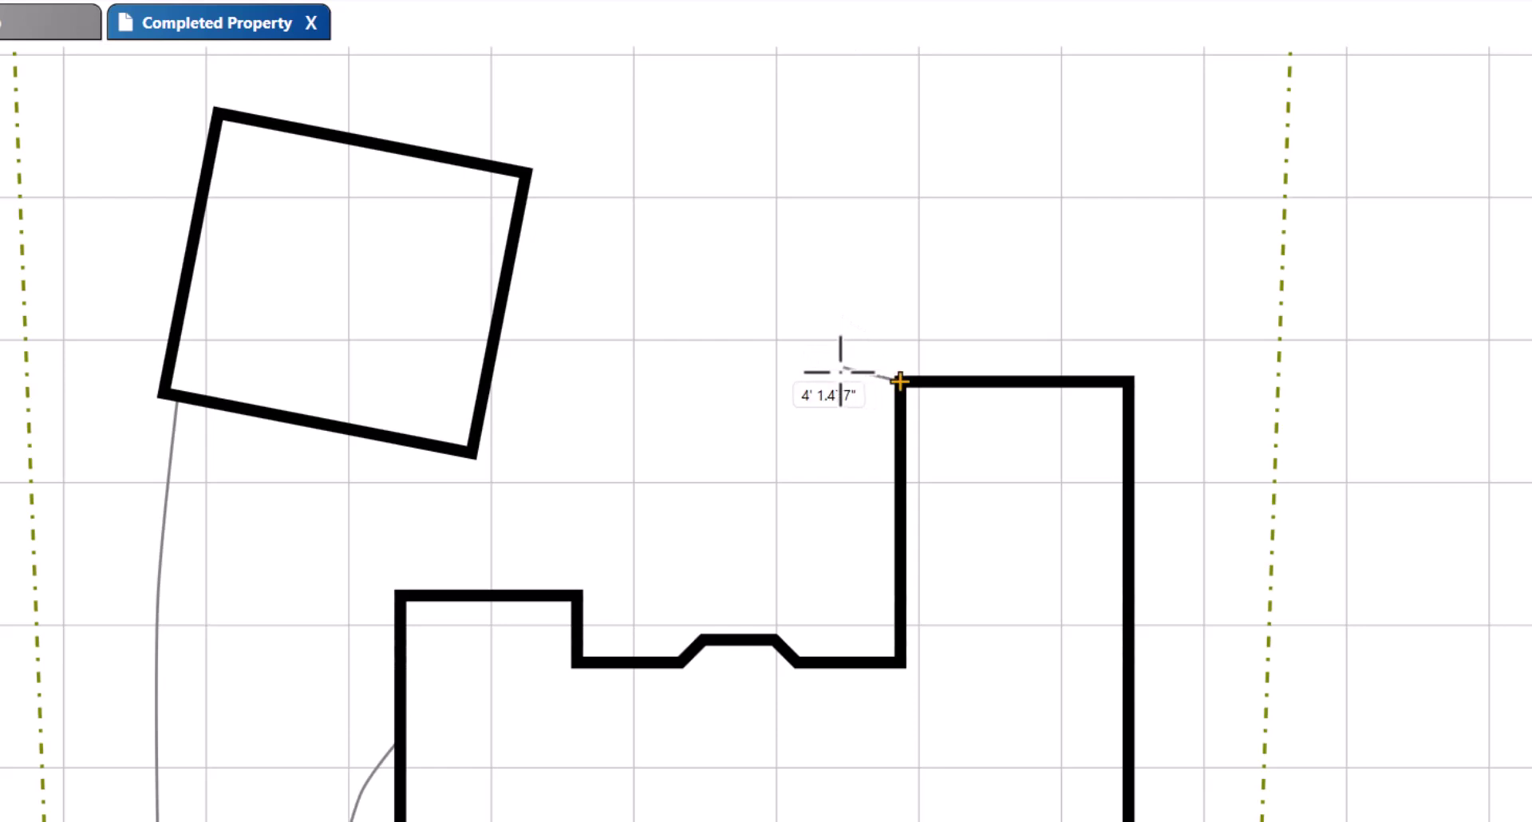
pyautogui.click(795, 341)
pyautogui.click(514, 479)
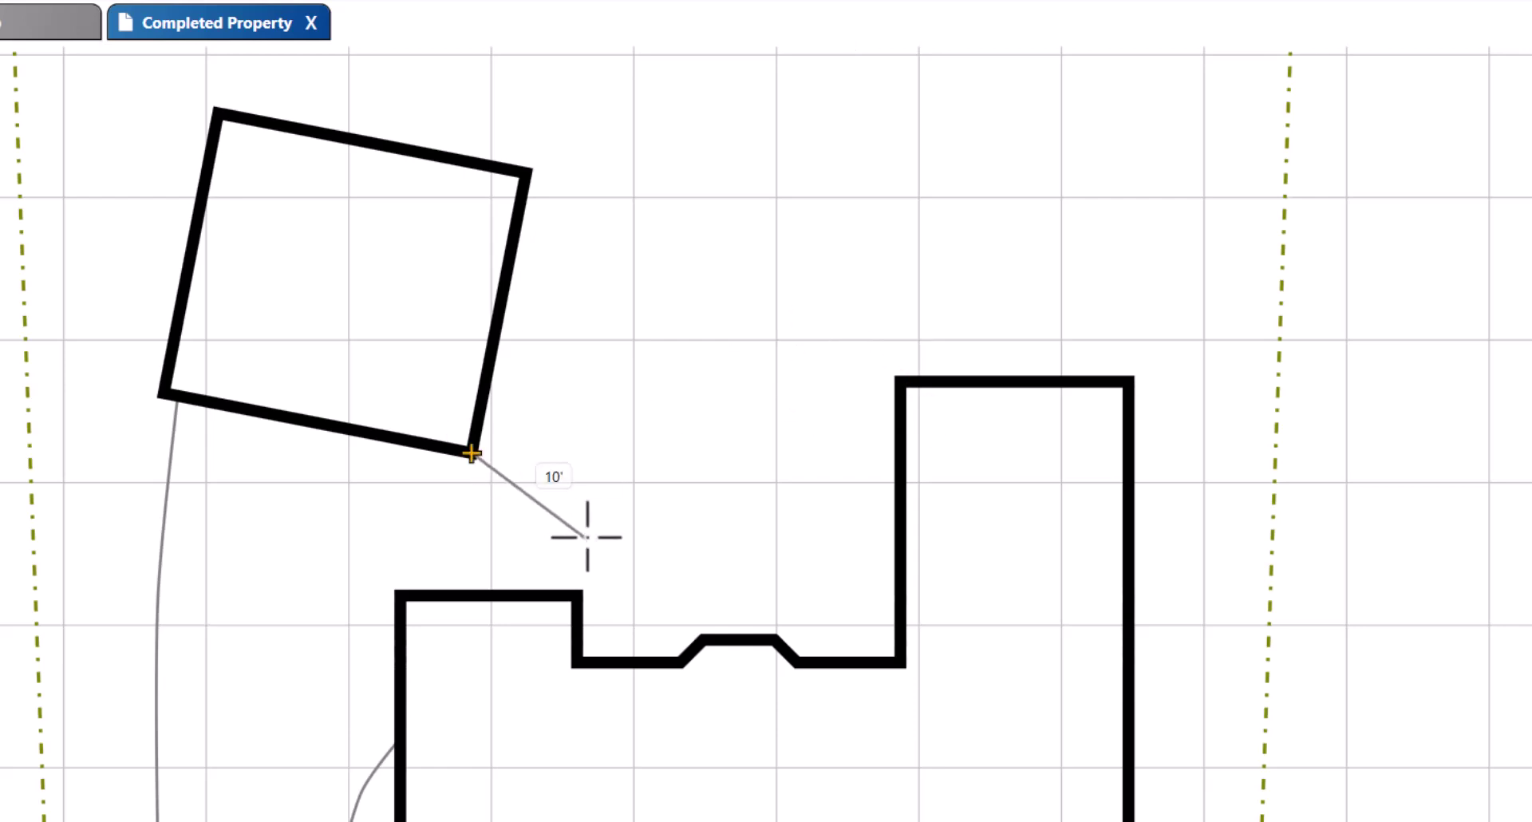
pyautogui.click(596, 474)
pyautogui.click(674, 253)
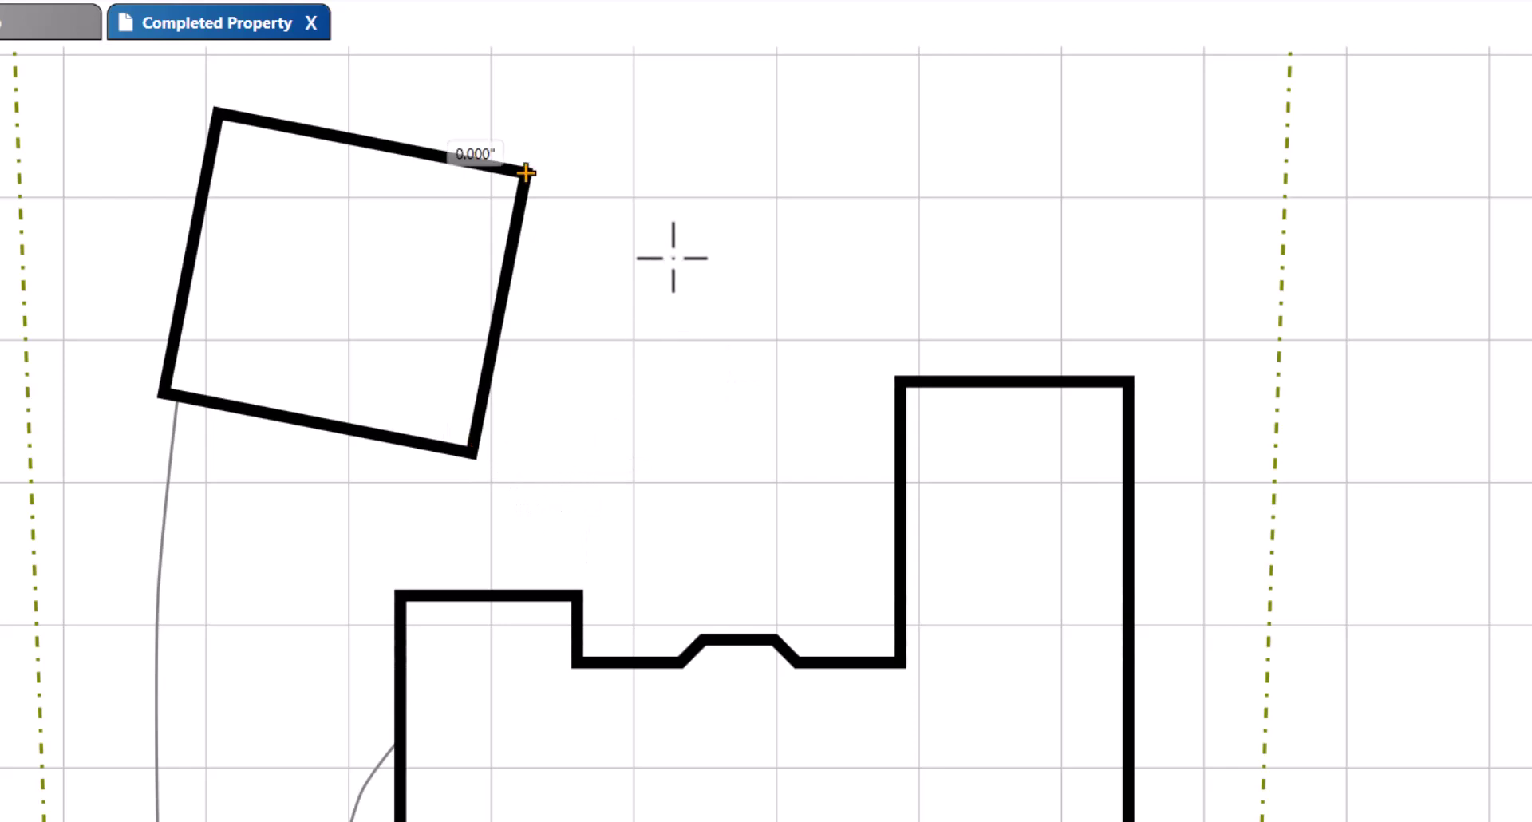
pyautogui.click(686, 270)
pyautogui.press('Escape')
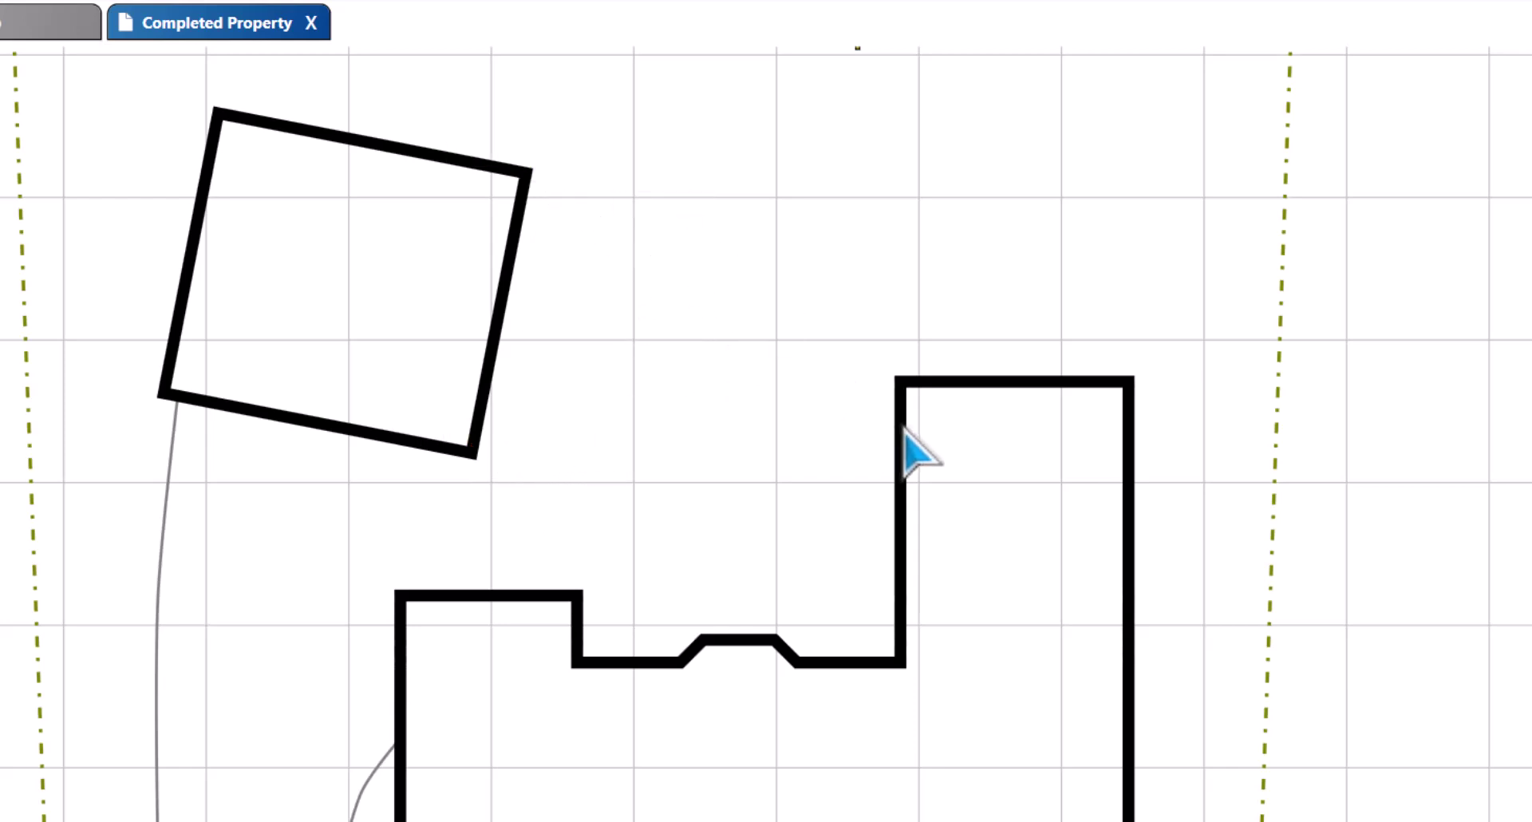
pyautogui.click(902, 431)
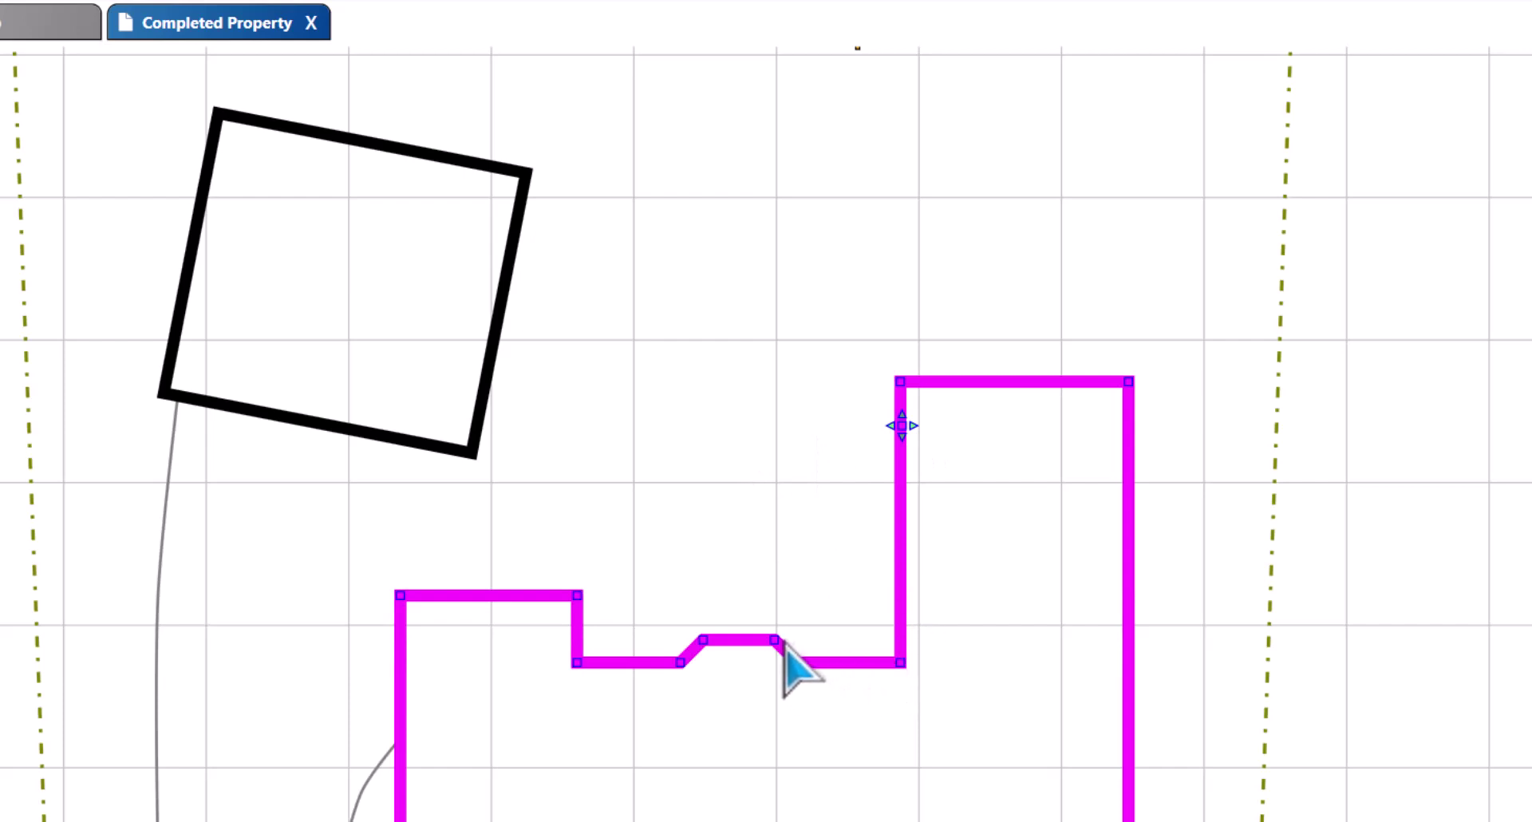
pyautogui.click(702, 543)
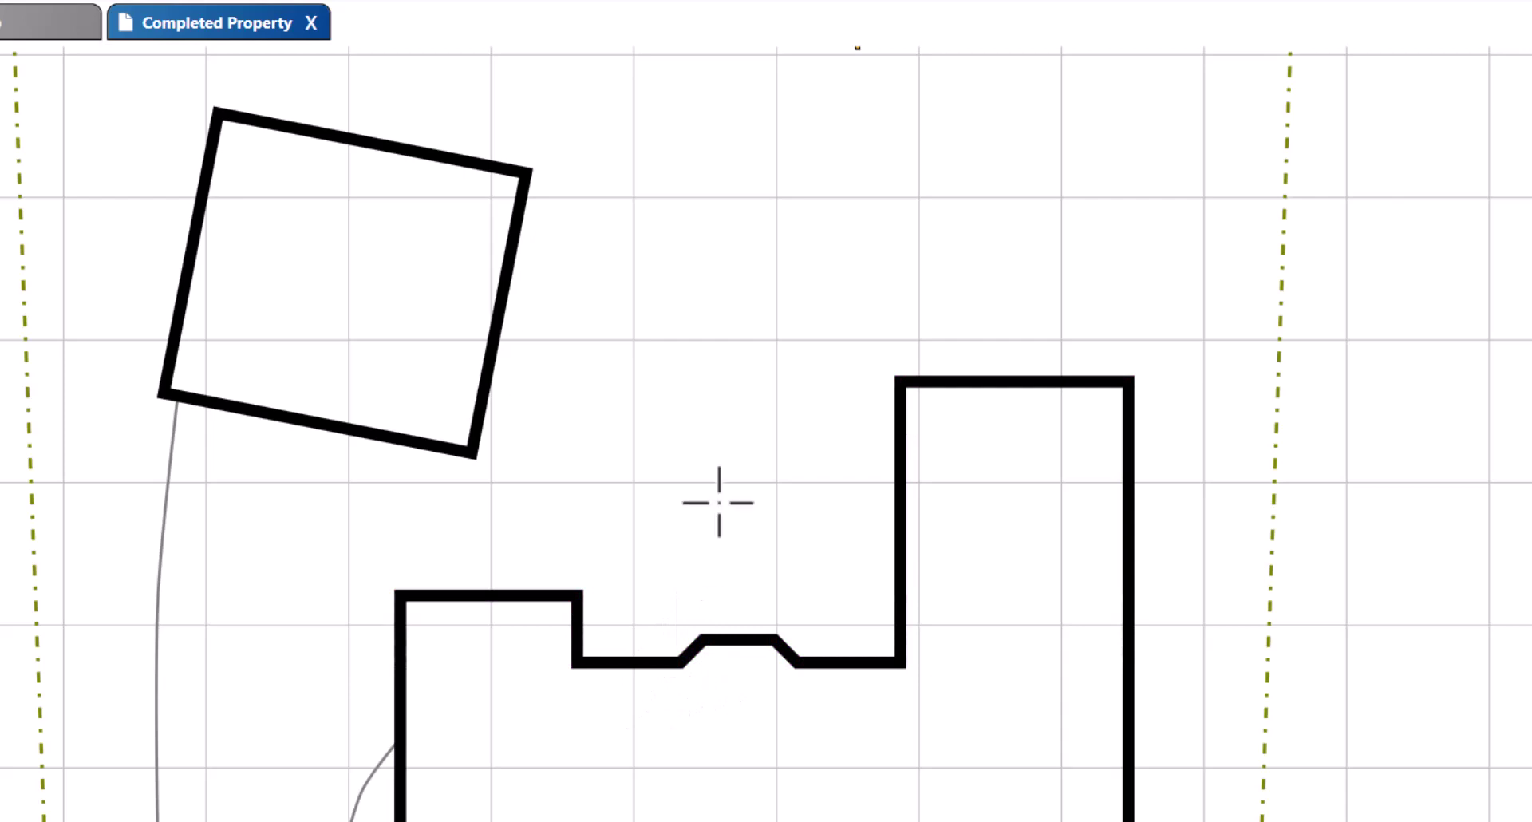
# Using 15-degree polar tracking, draw a 12 ft line at 135 degrees from the upper-left corner of the house's tall wing
pyautogui.click(874, 372)
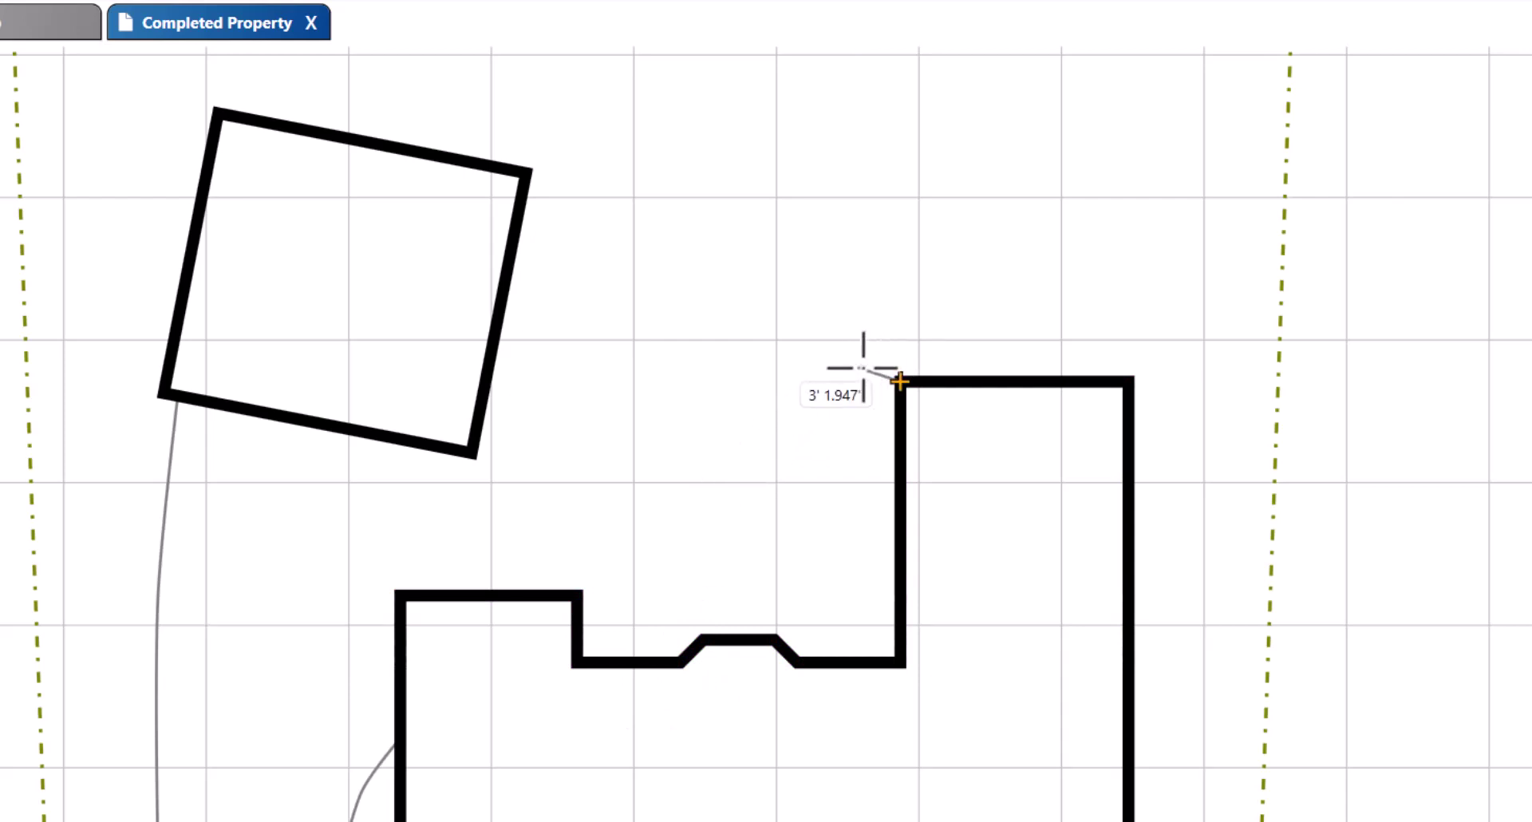
pyautogui.click(1321, 814)
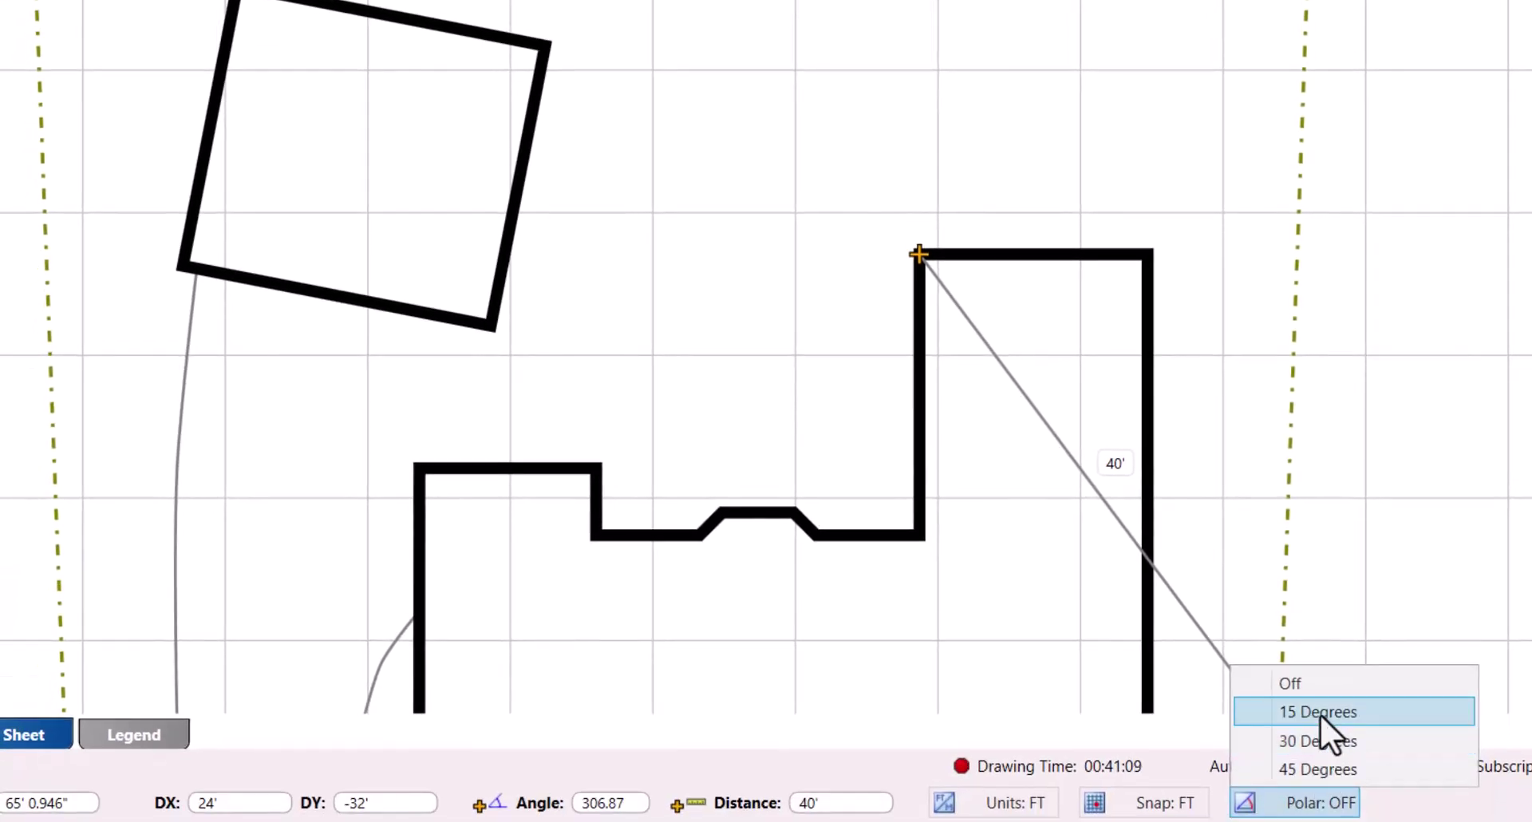
pyautogui.click(1381, 712)
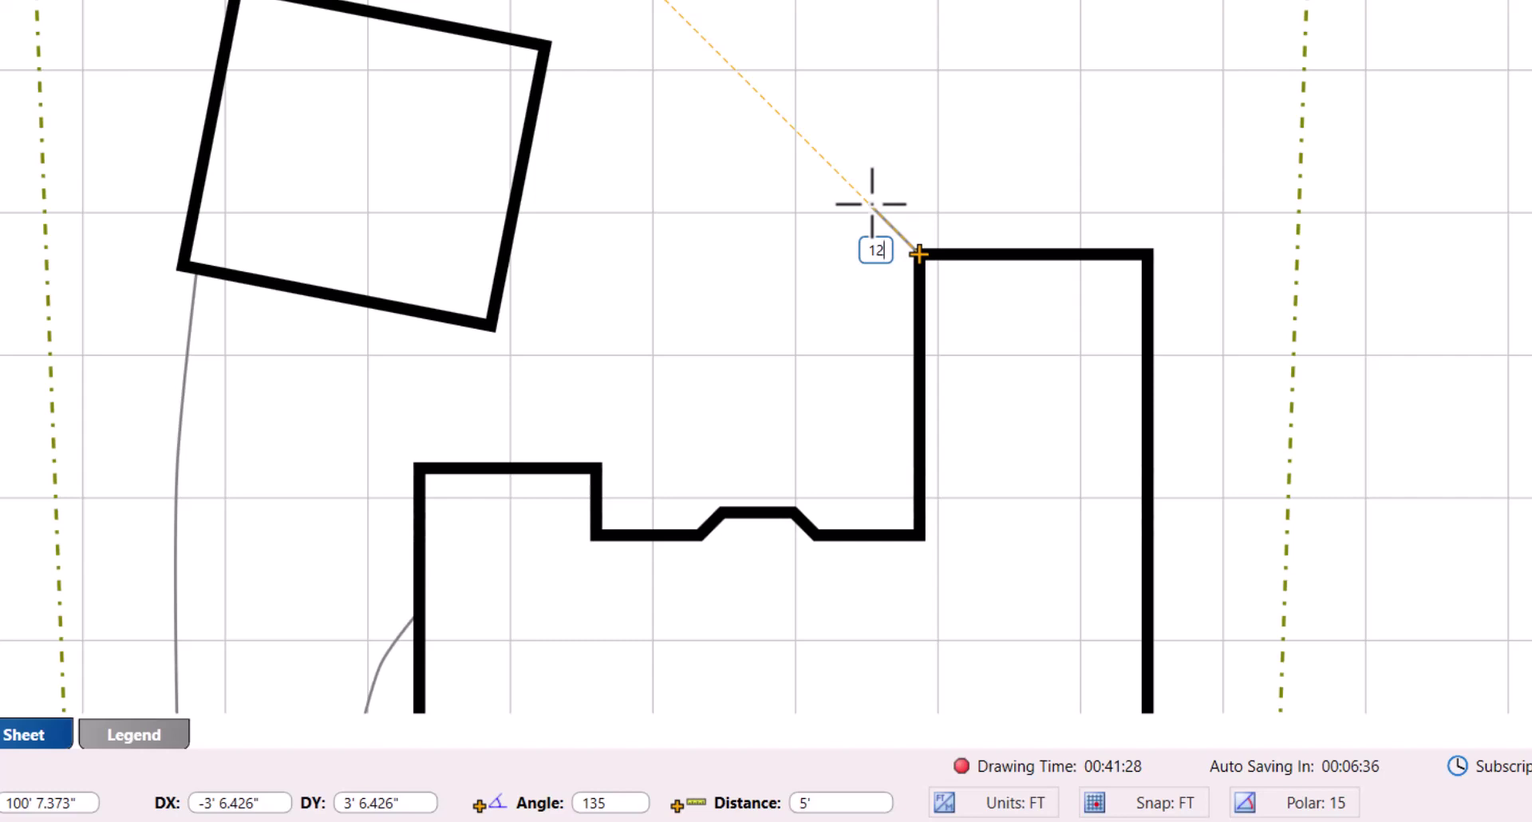
pyautogui.press('Return')
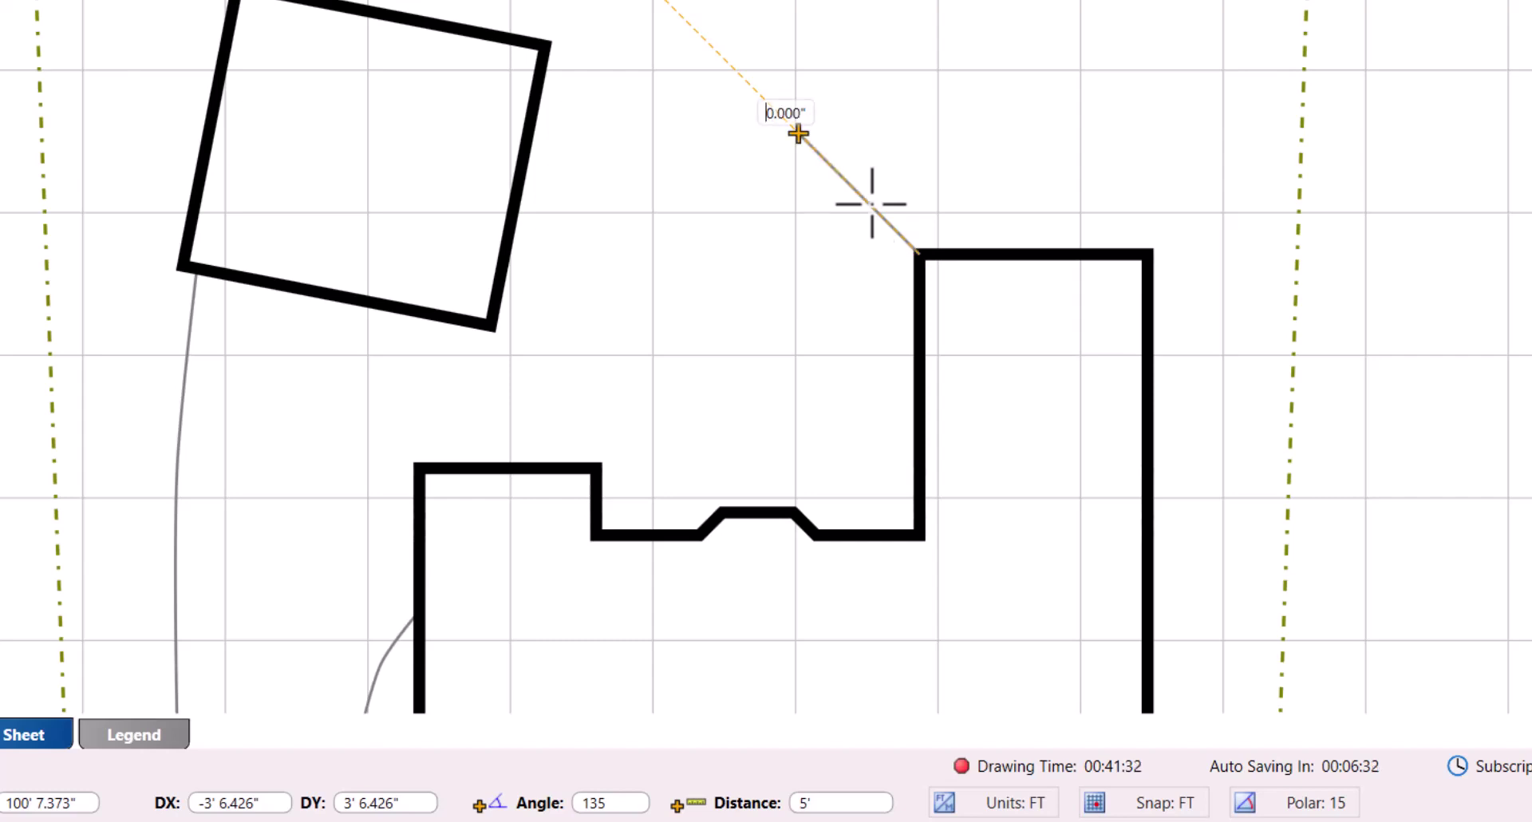
# Continue the hardscape line with a 12 ft segment straight to the left at 180 degrees
pyautogui.moveTo(883, 297); pyautogui.dragTo(820, 376, button='middle')
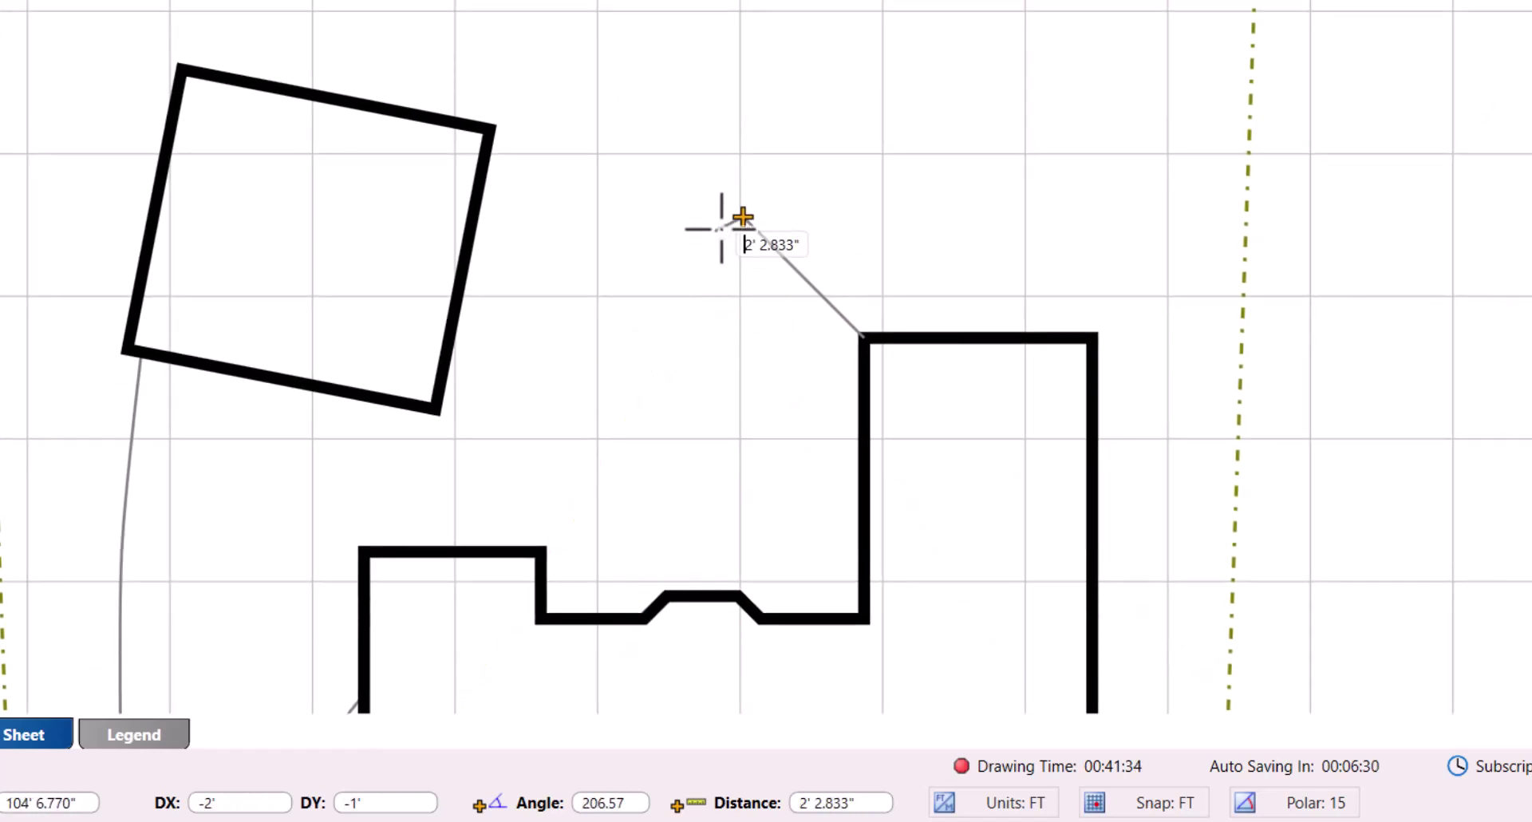
pyautogui.write('3')
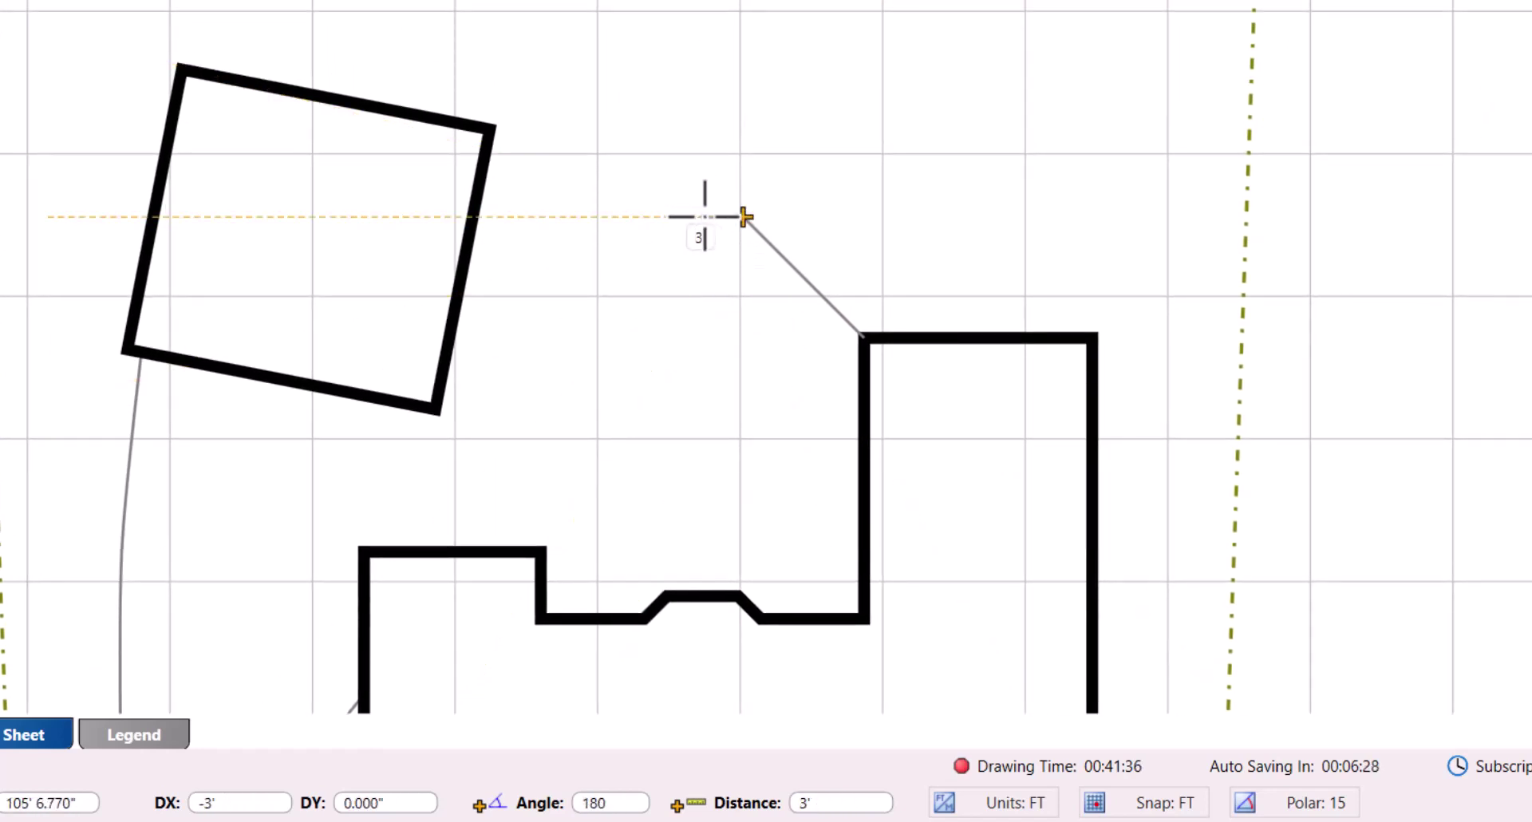
pyautogui.write('2')
pyautogui.press('Return')
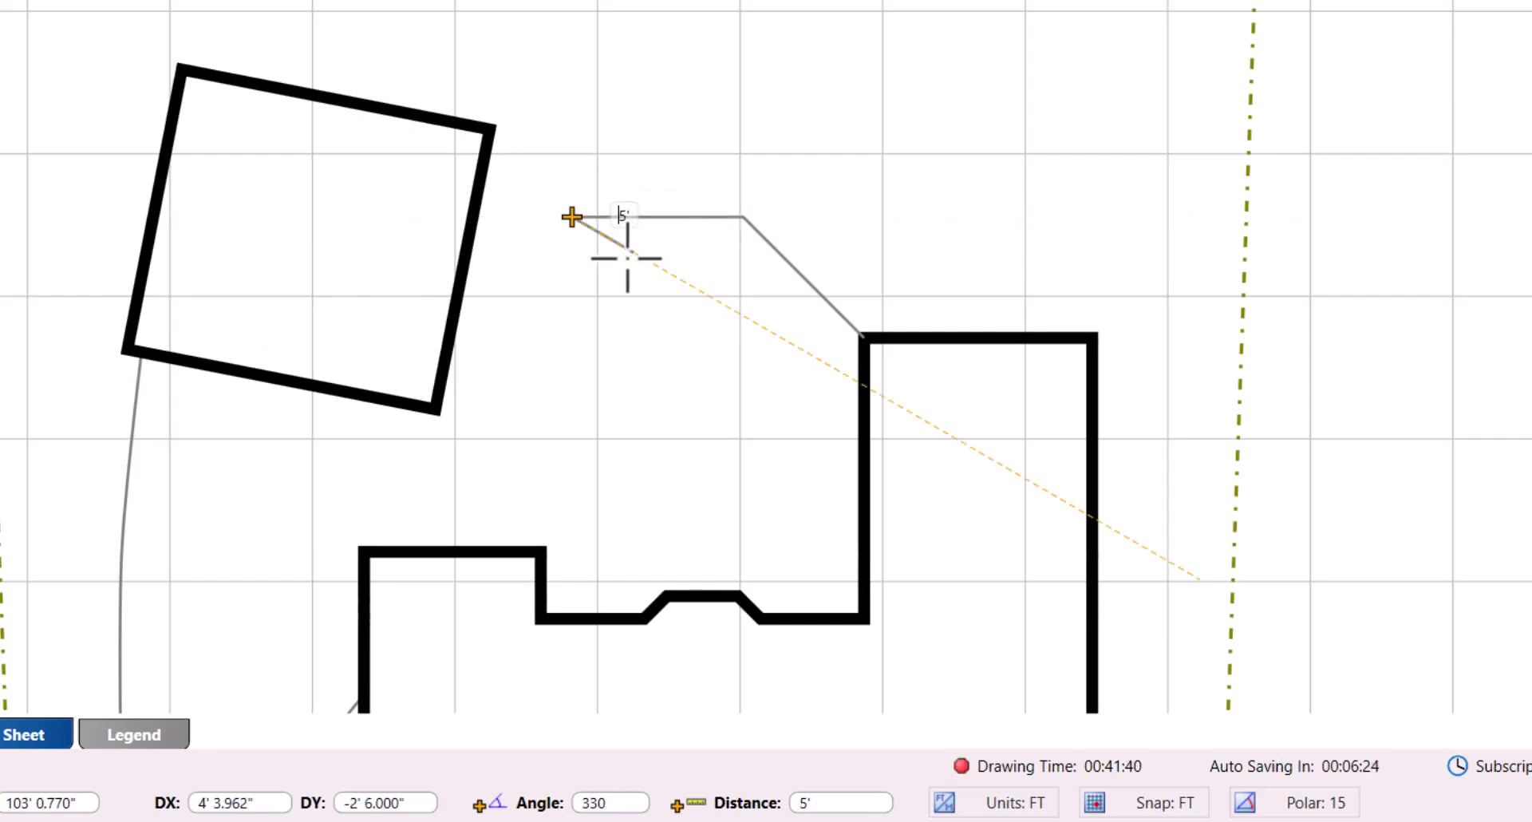
# Continue the hardscape outline 17'3" straight down and 15.5 ft to the right, and finish the line
pyautogui.write('4')
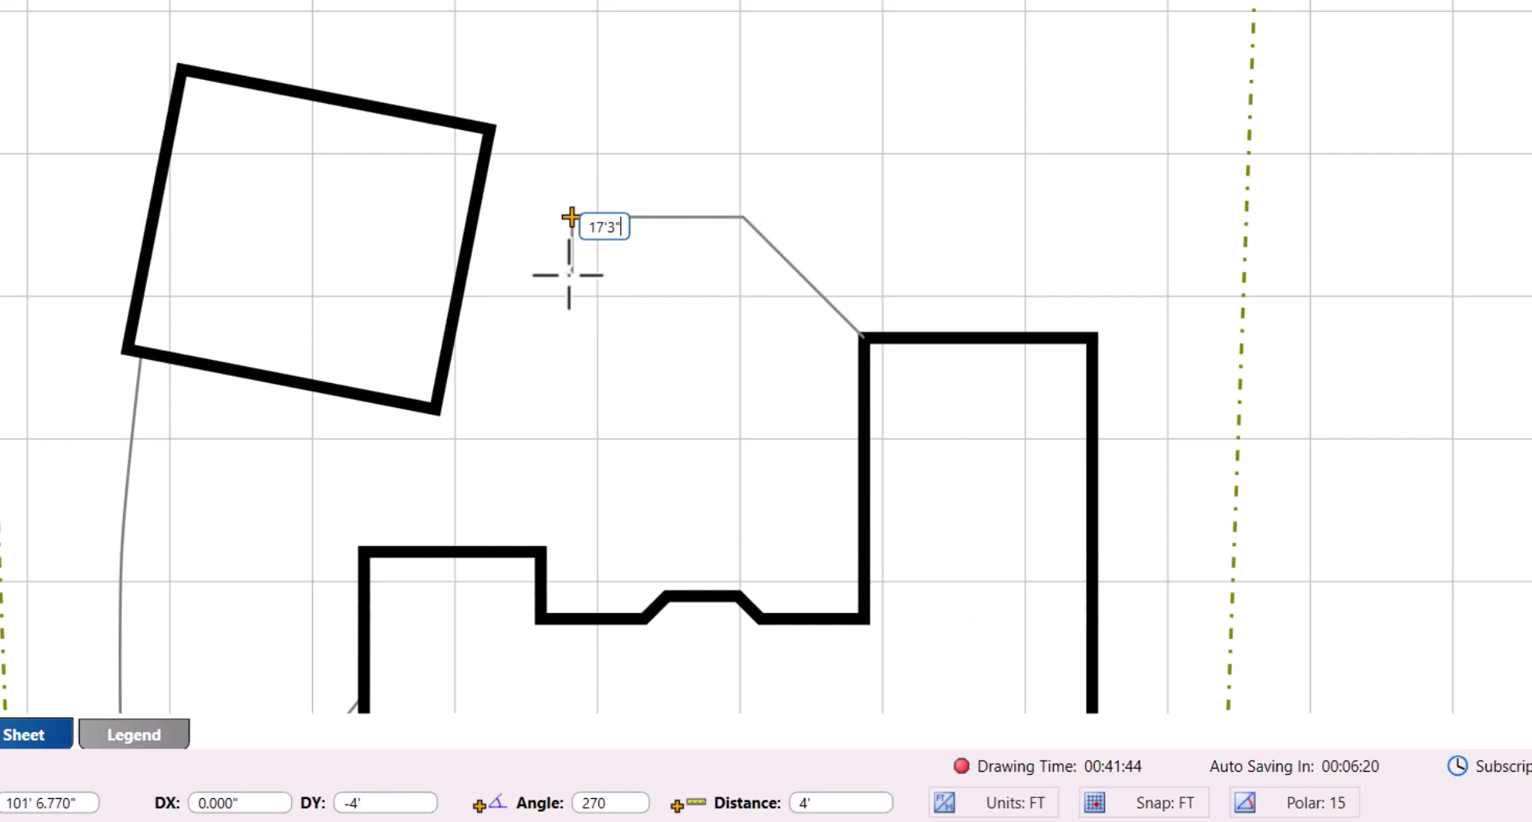
pyautogui.press('Return')
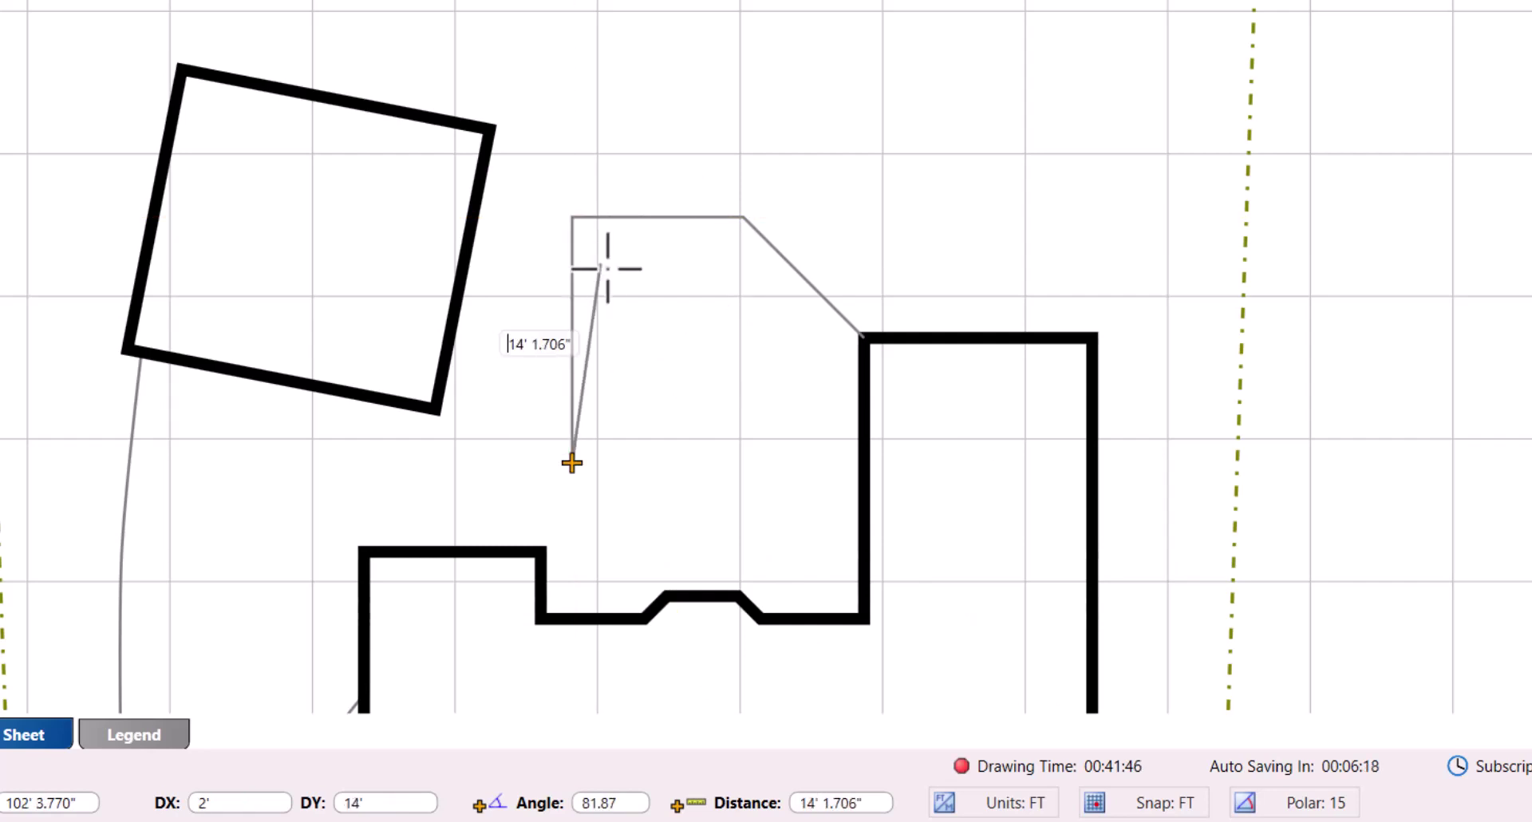
pyautogui.write('5.5')
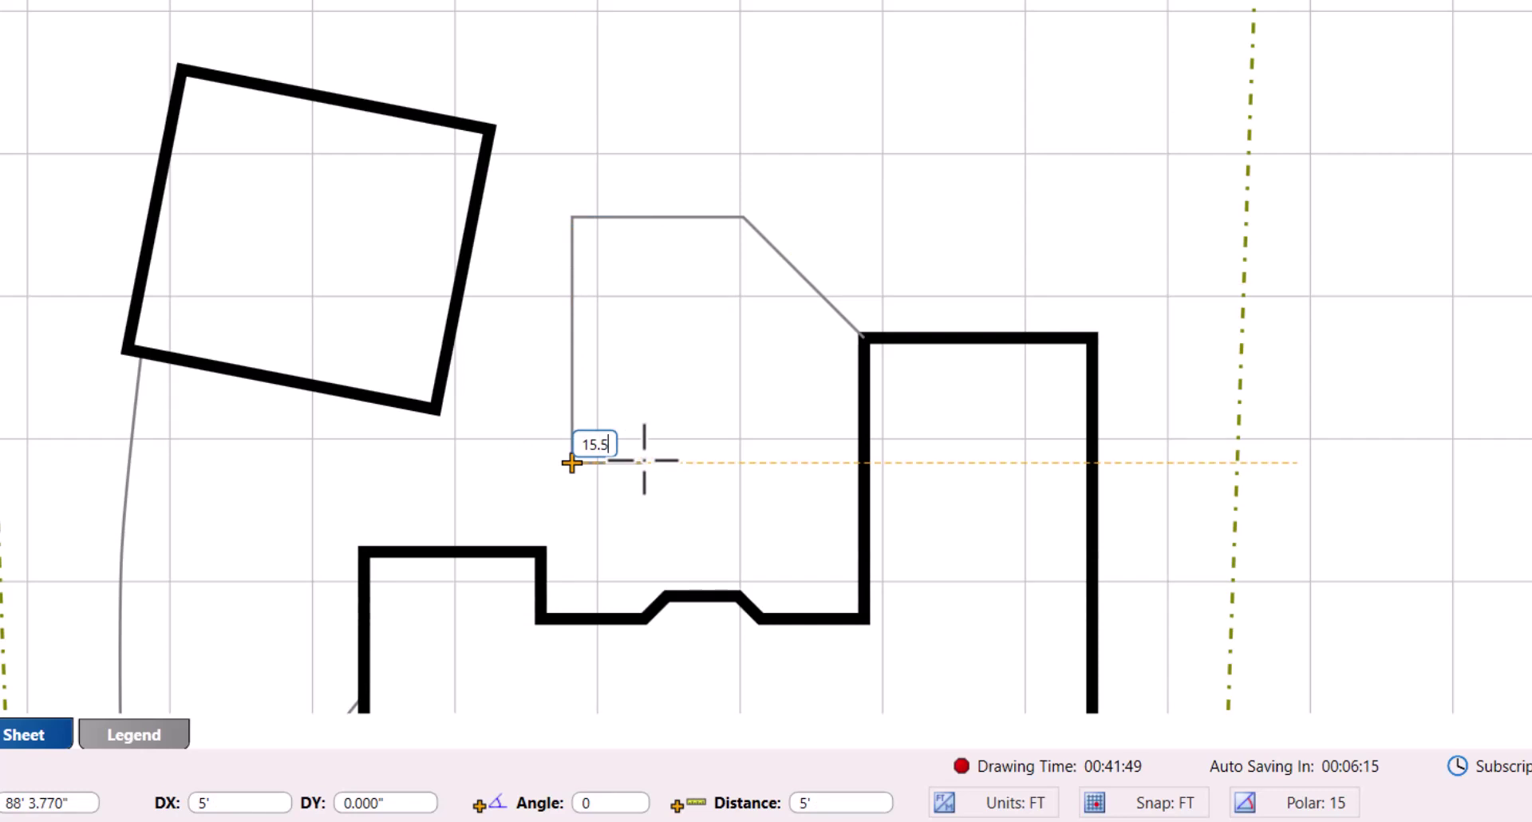
pyautogui.press('Return')
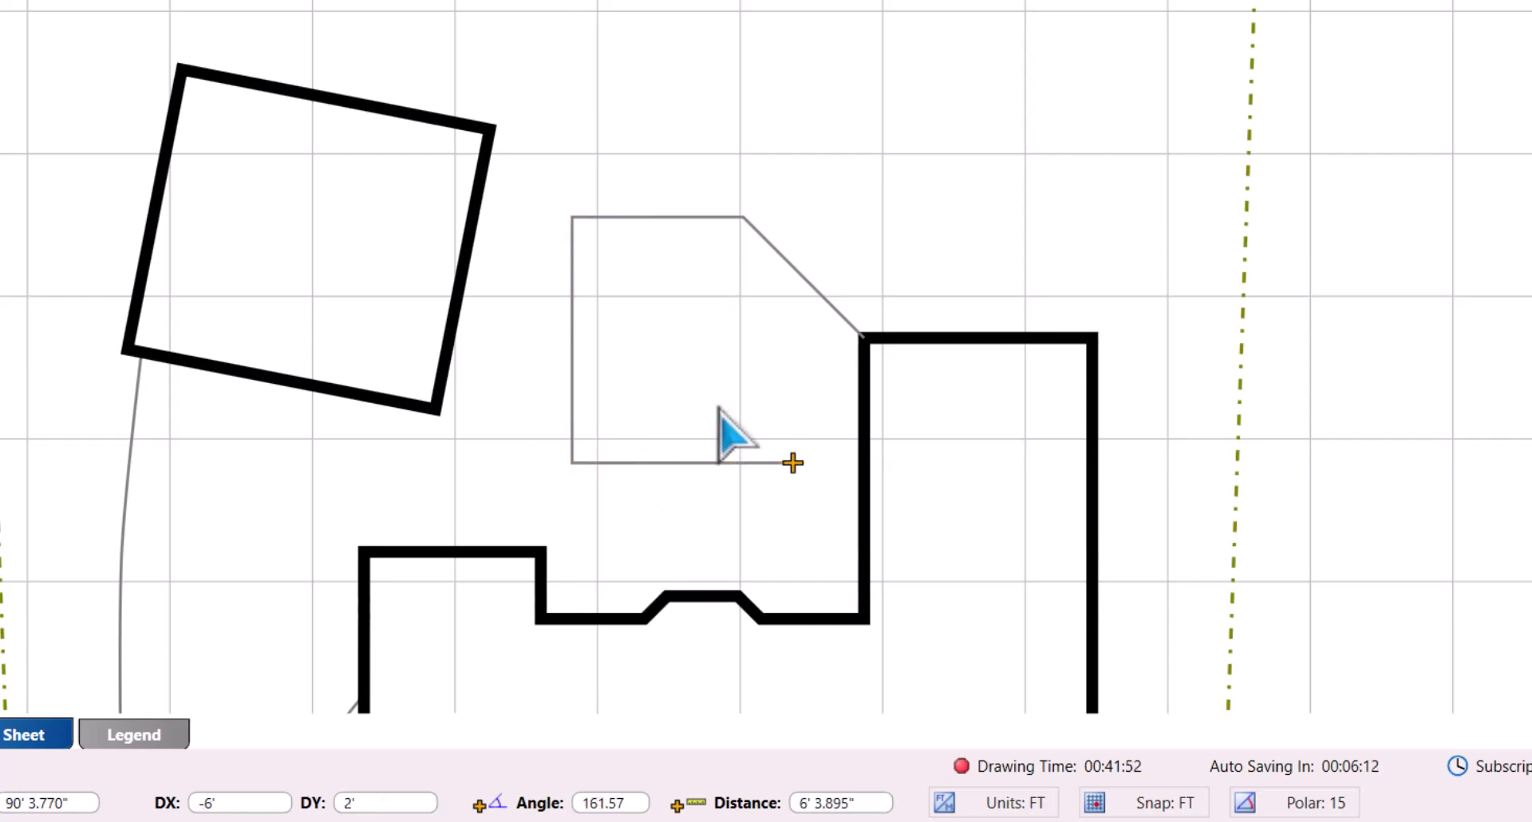
# Start a new line in the open area above the tilted square building and draw a 15 ft segment at 0 degrees with Point Polar
pyautogui.moveTo(831, 34)
pyautogui.mouseDown(button='middle')
pyautogui.moveTo(832, 411)
pyautogui.moveTo(831, 390)
pyautogui.mouseUp(button='middle')
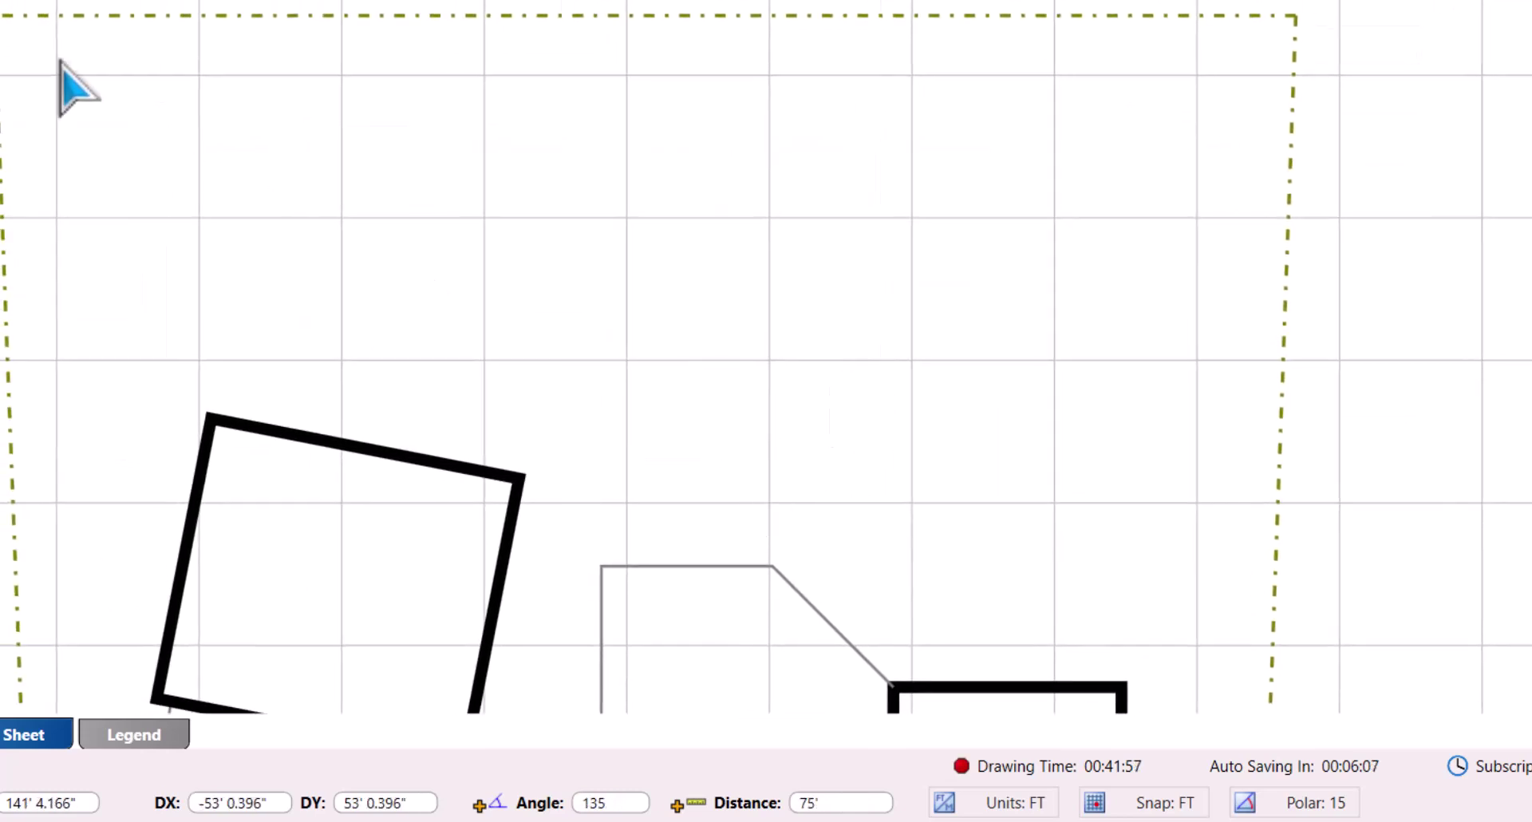
pyautogui.click(500, 158)
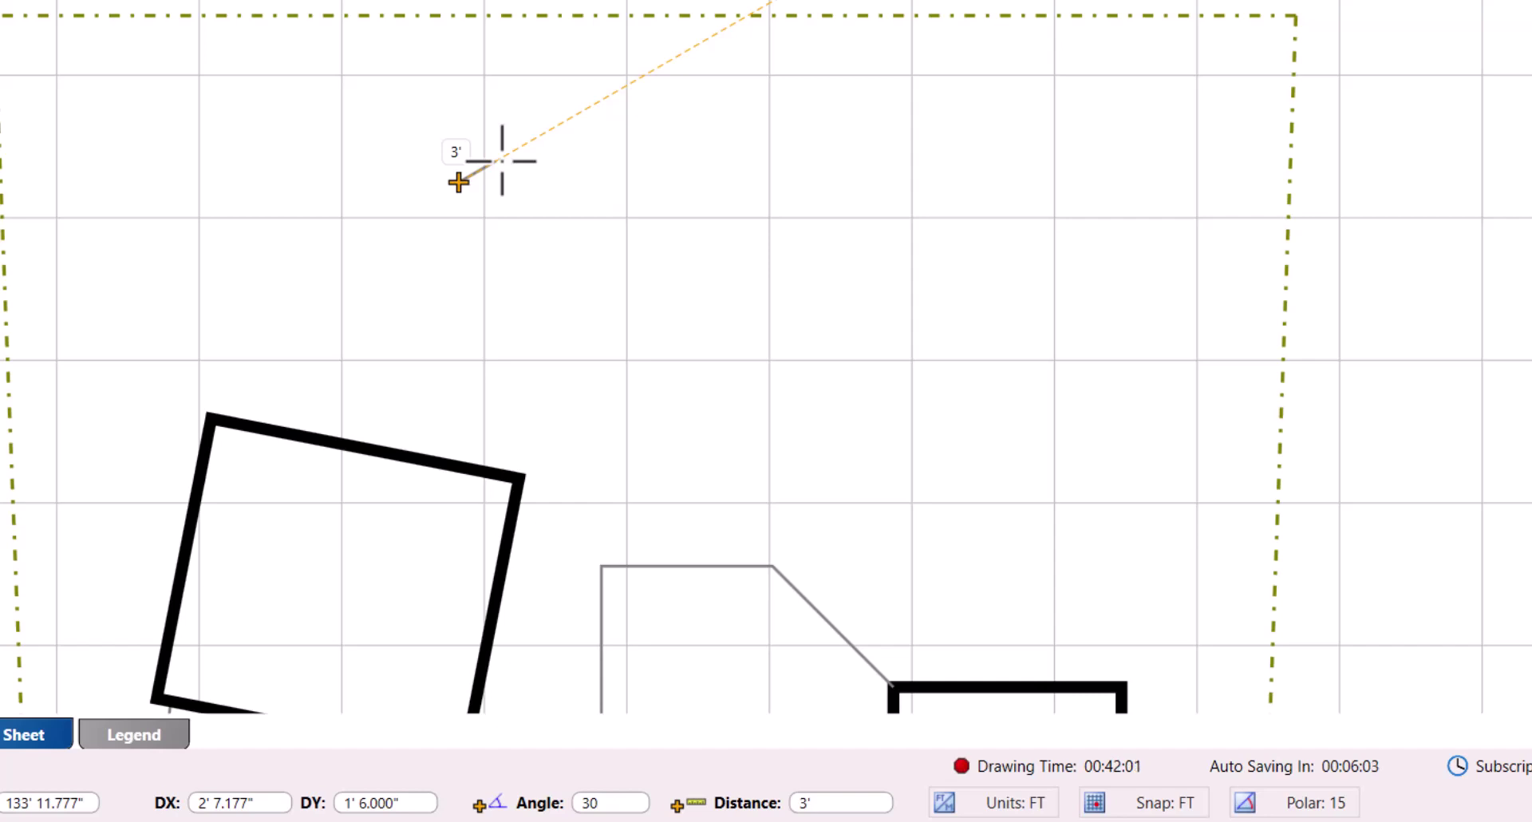
pyautogui.press('Return')
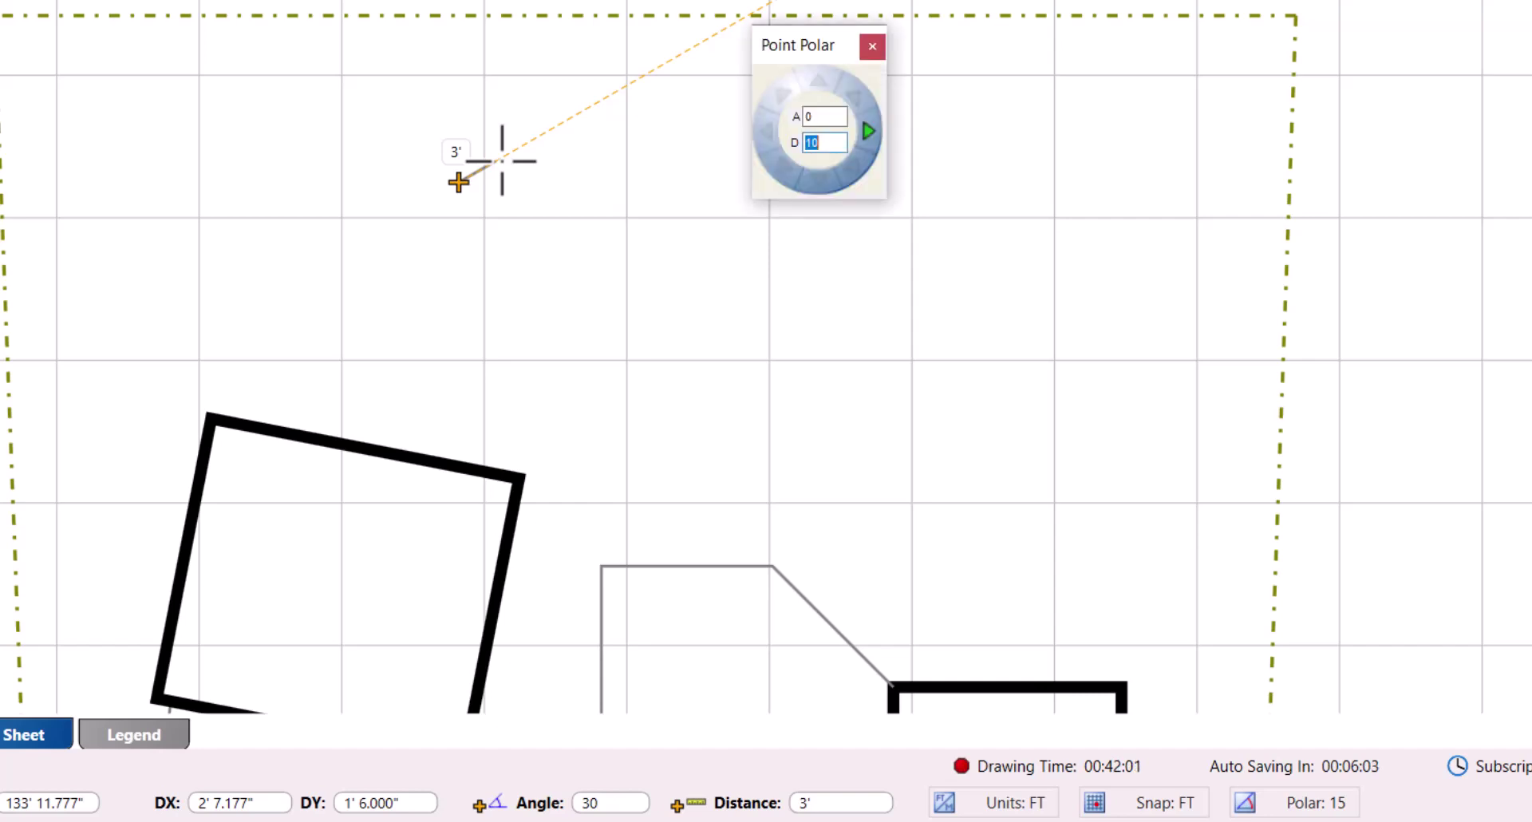
pyautogui.doubleClick(828, 146)
pyautogui.press('Return')
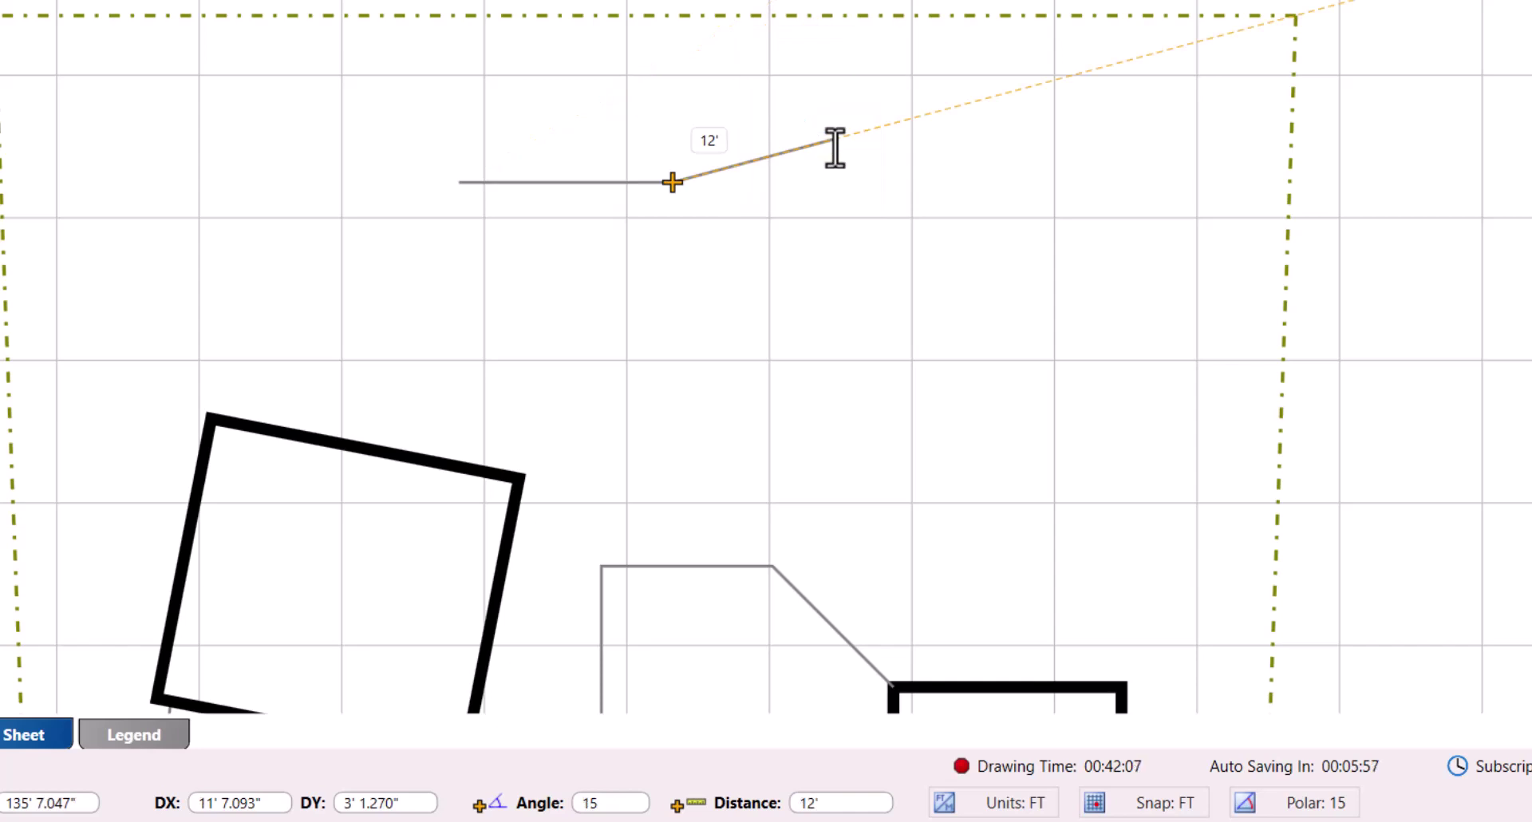
# Continue the new outline with Point Polar, 15 ft straight down at 270 degrees and 15 ft straight to the left
pyautogui.press('Return')
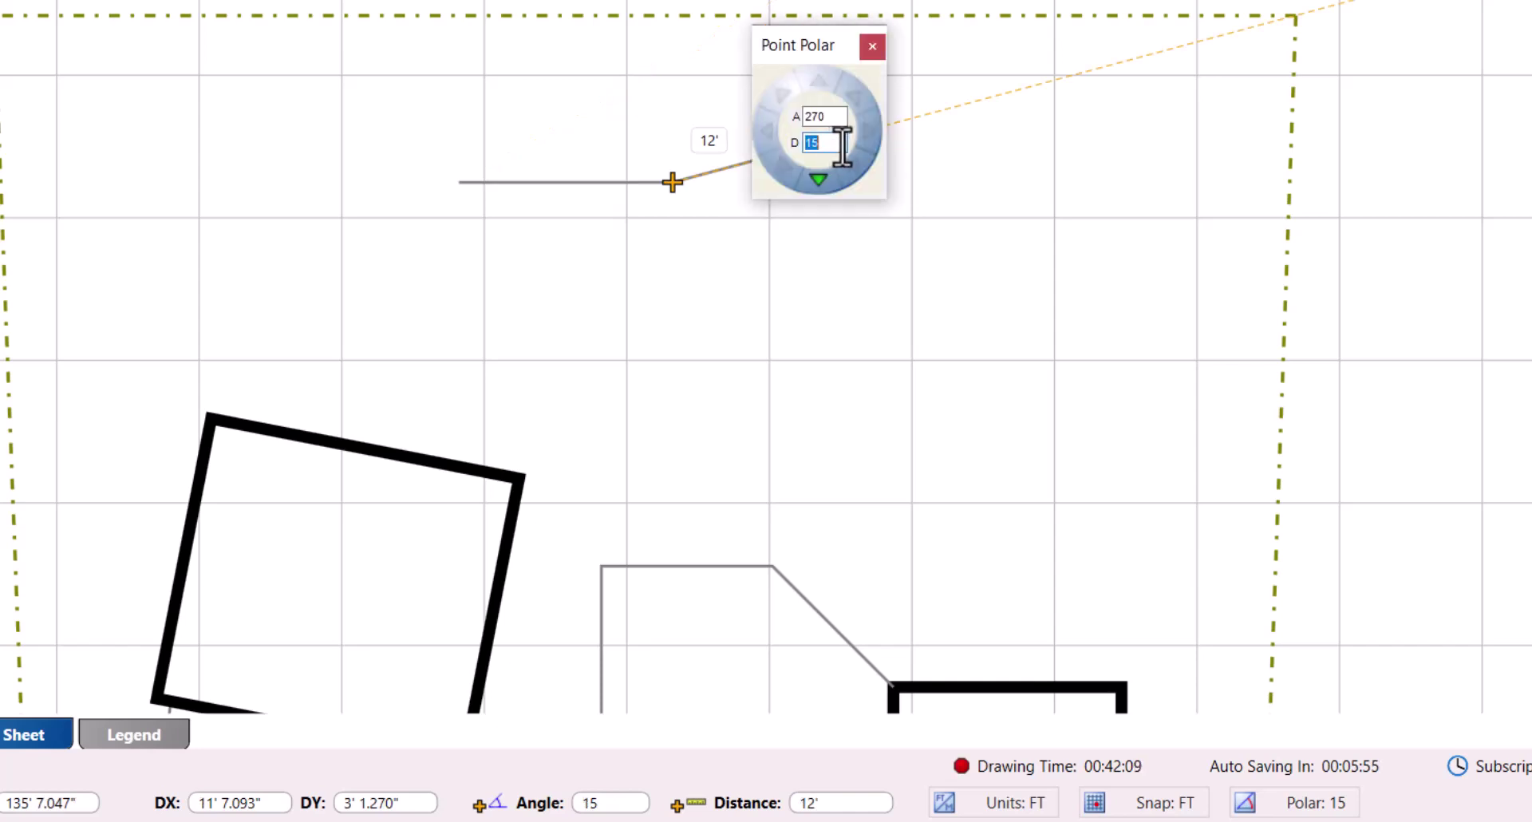
pyautogui.press('Return')
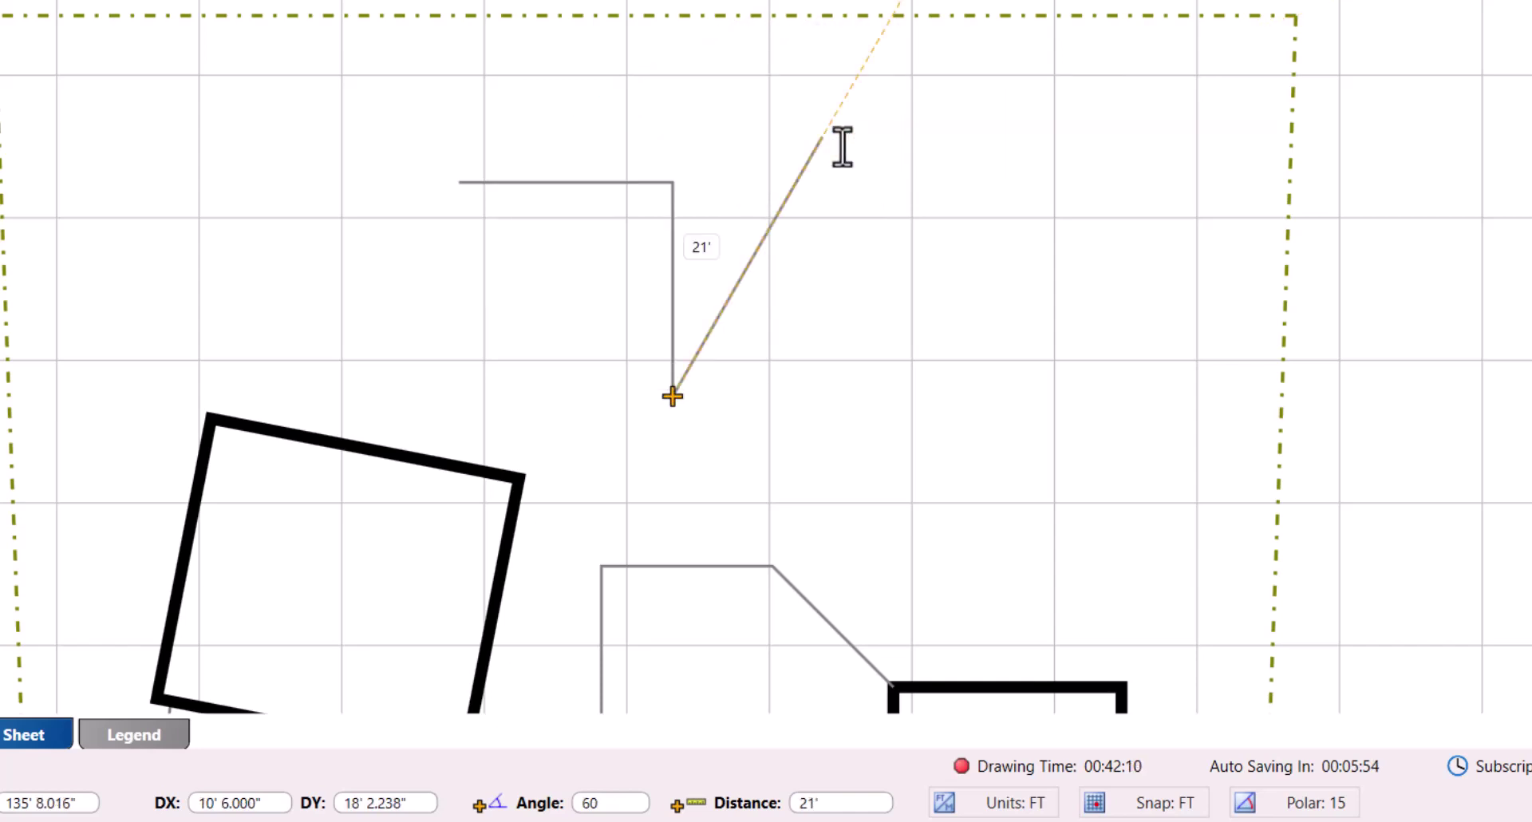
pyautogui.press('Return')
pyautogui.press('Return')
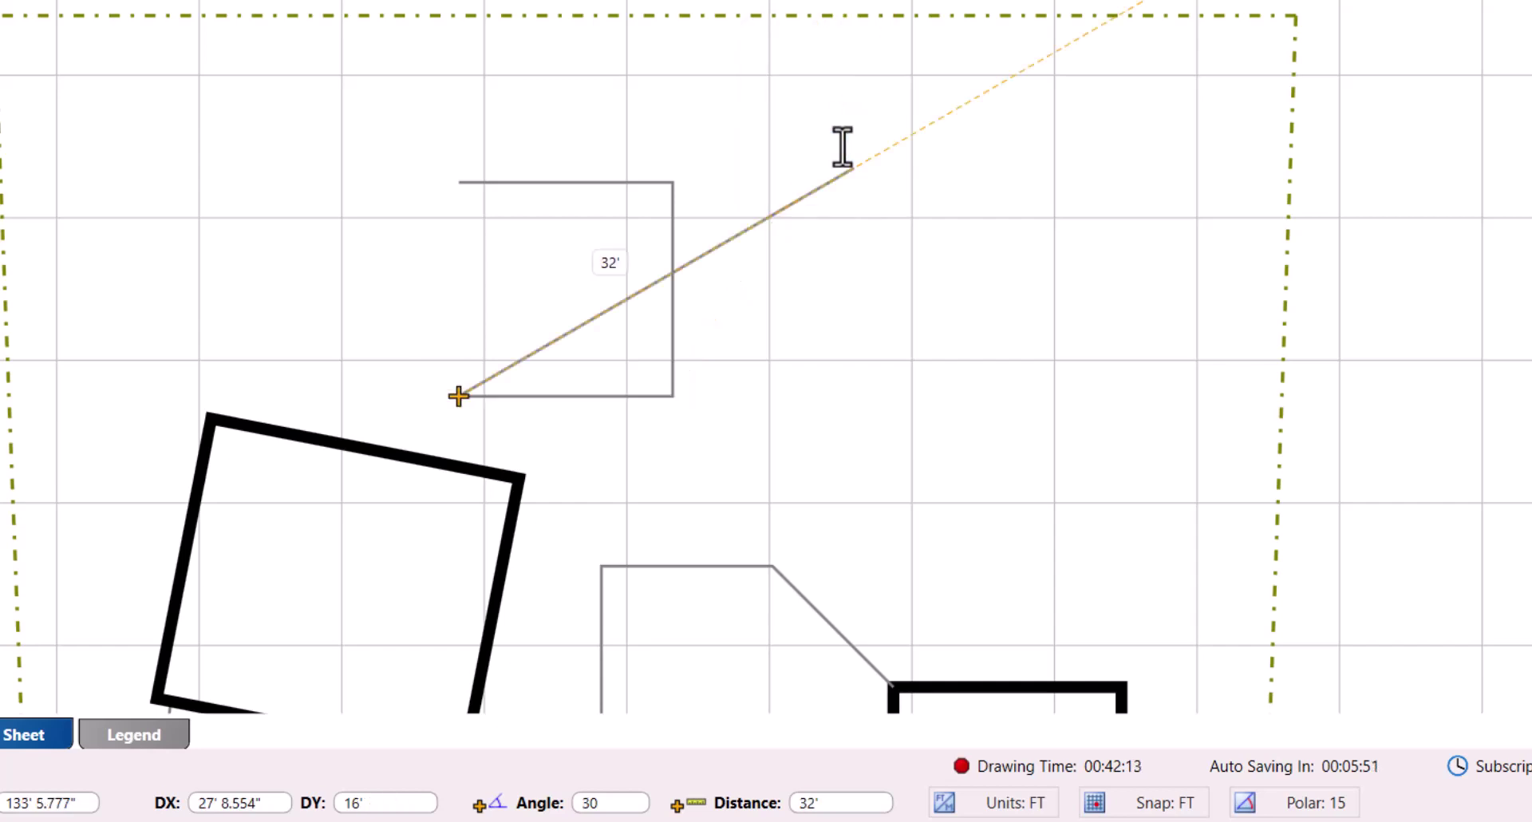
# Add a slanted Point Polar segment up and to the left at a custom angle, and close the outline at its starting point
pyautogui.press('Return')
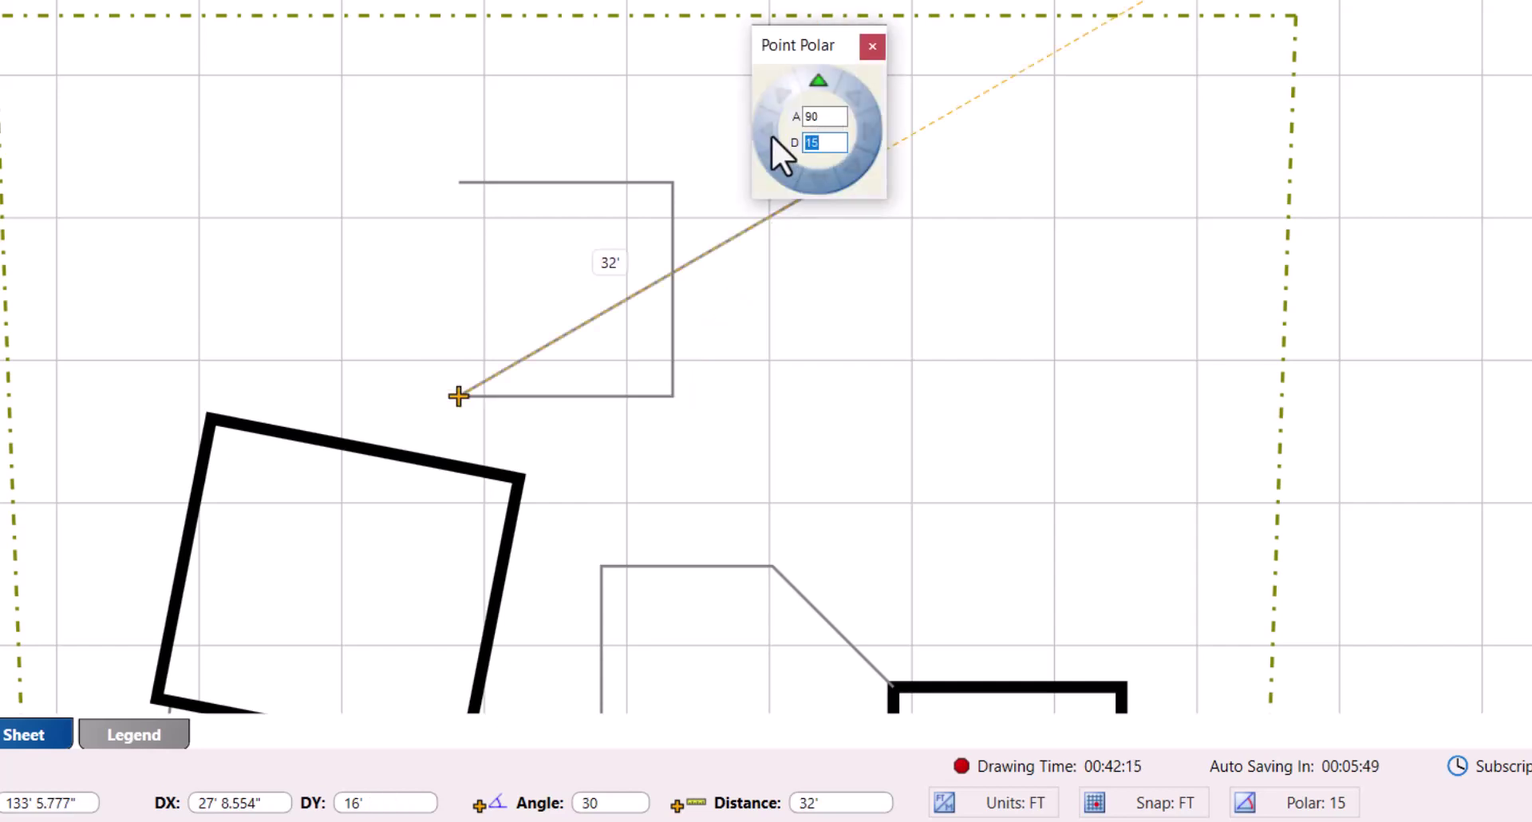
pyautogui.click(764, 132)
pyautogui.click(784, 166)
pyautogui.click(817, 180)
pyautogui.click(851, 168)
pyautogui.click(781, 95)
pyautogui.doubleClick(813, 118)
pyautogui.press('Return')
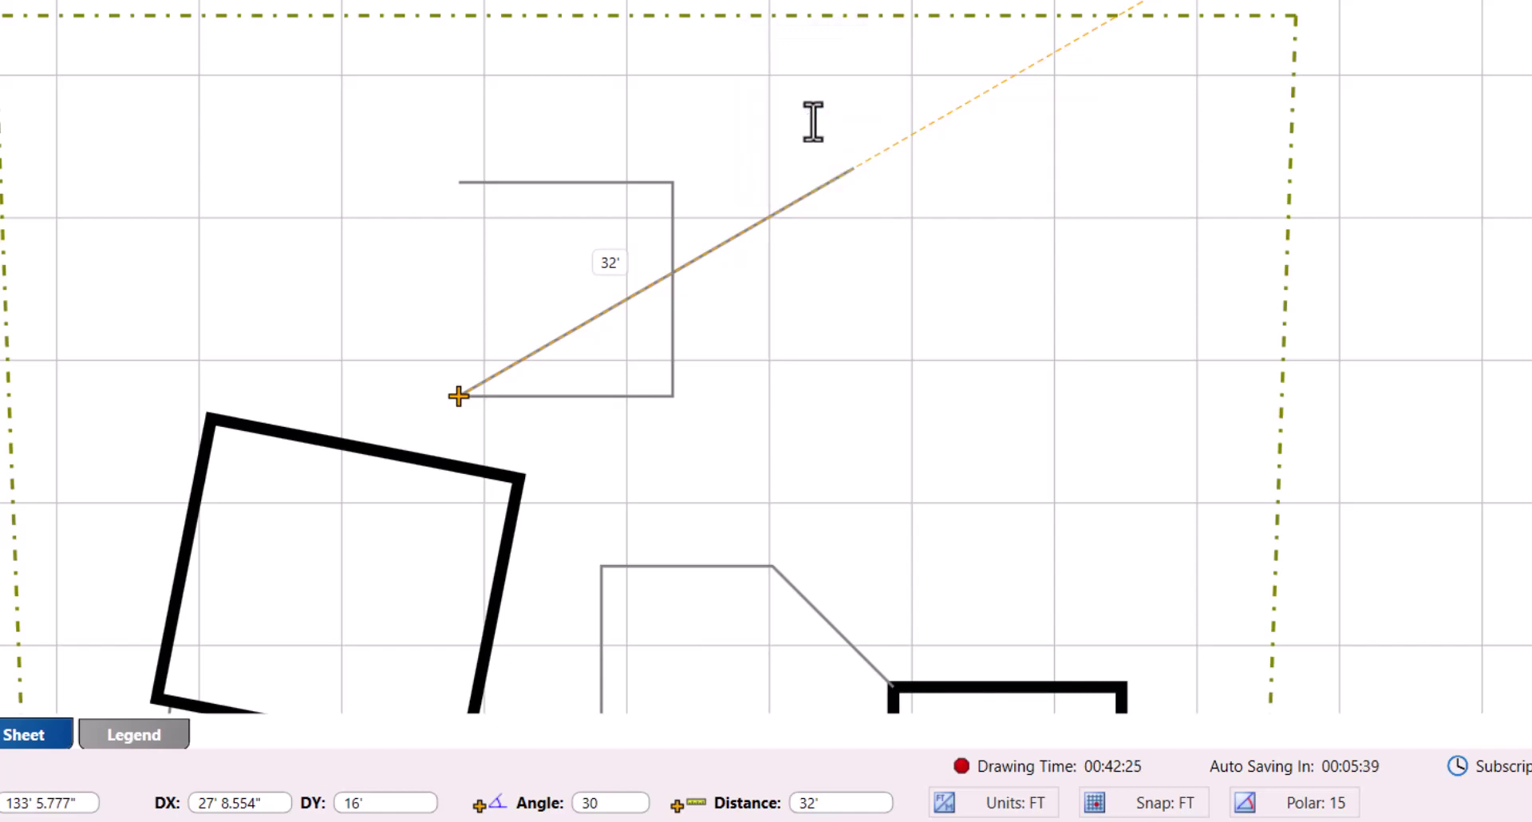
pyautogui.click(459, 182)
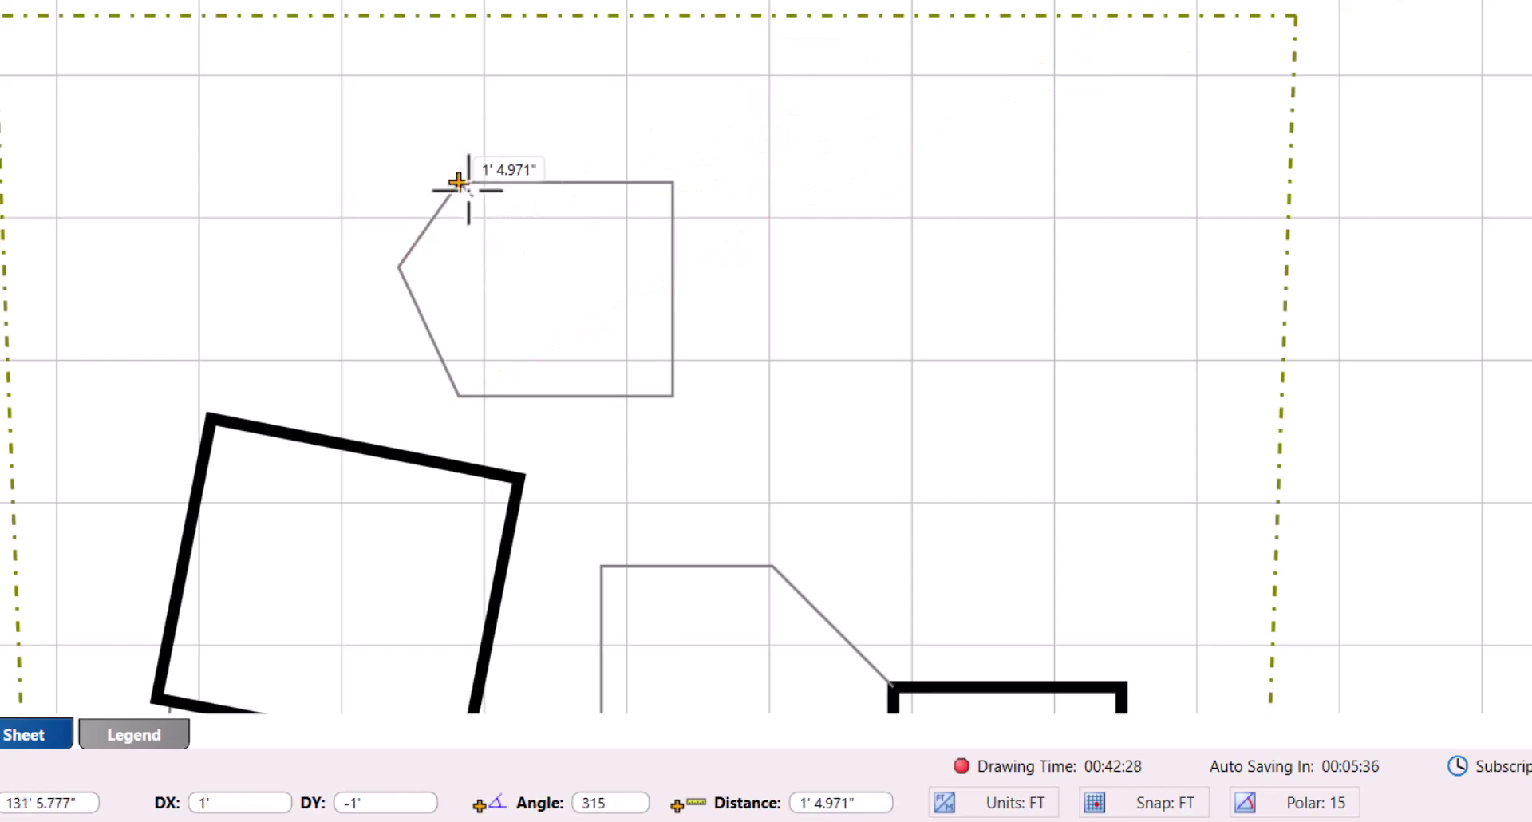